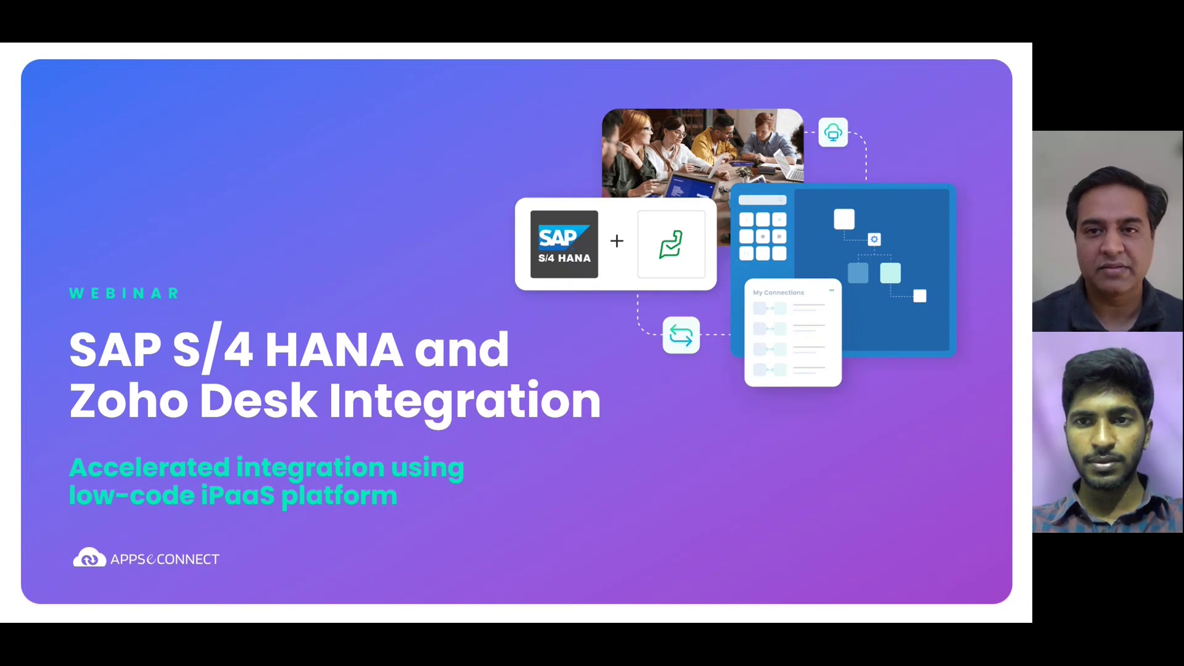
# Advance the slideshow from the title slide to the Presenters slide.
pyautogui.press('Right')
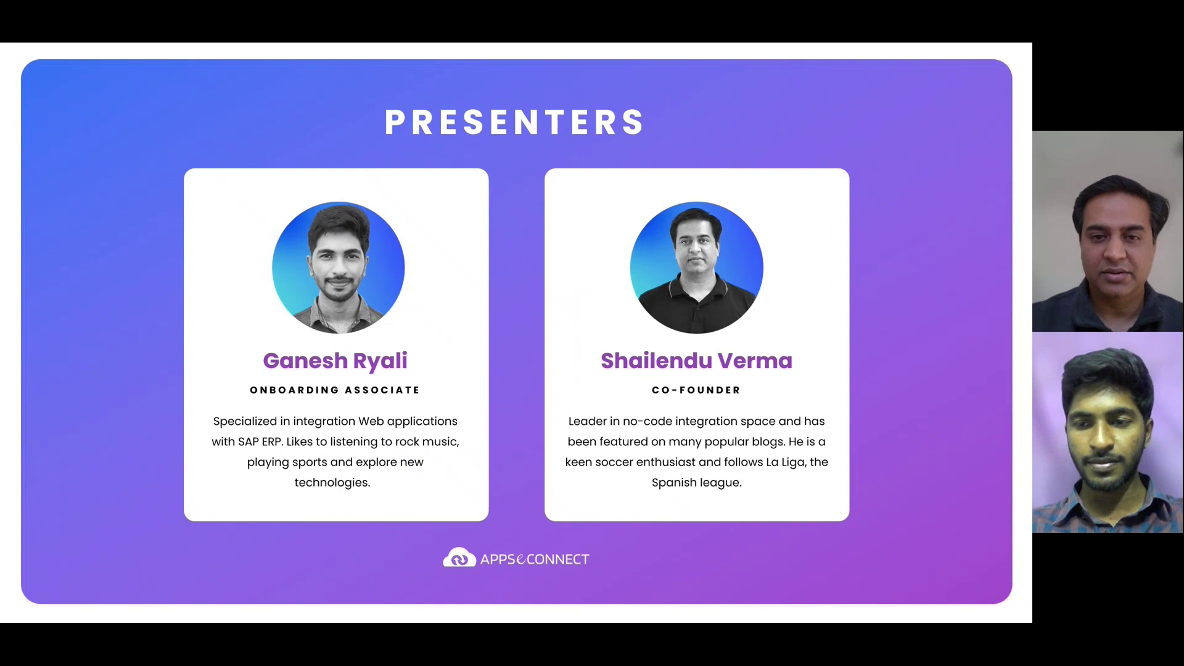
# Advance to the Agenda slide listing the SAP S/4 HANA and Zoho Desk integration topics.
pyautogui.press('Right')
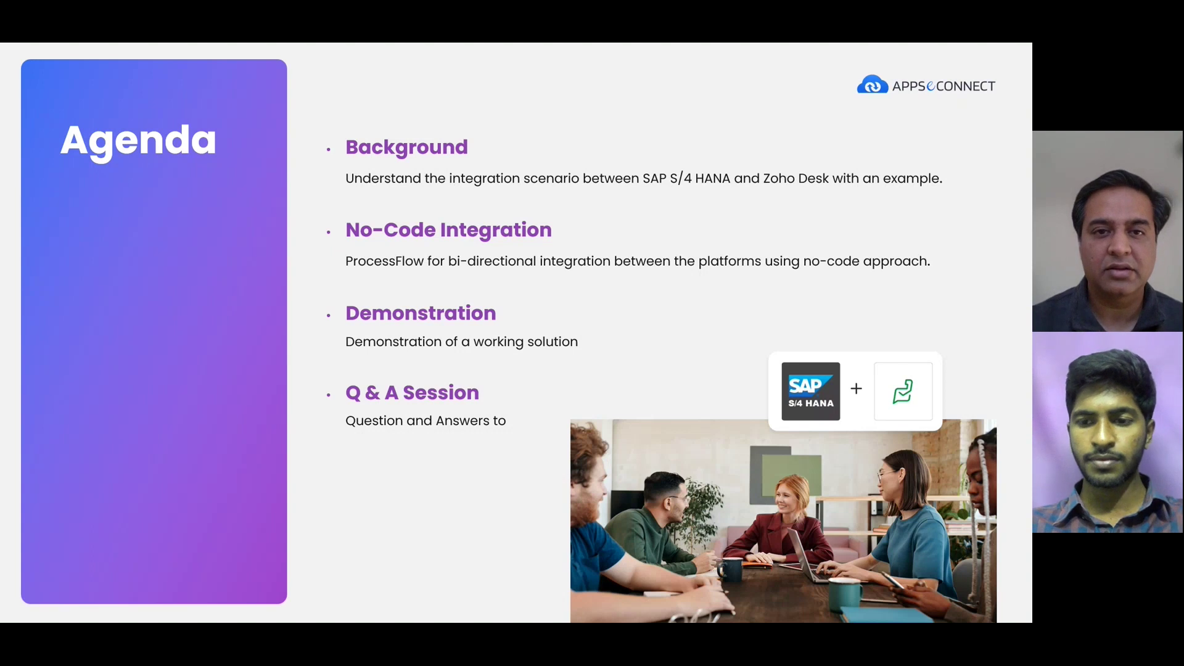
# Advance the slideshow to the Business Case slide.
pyautogui.press('Right')
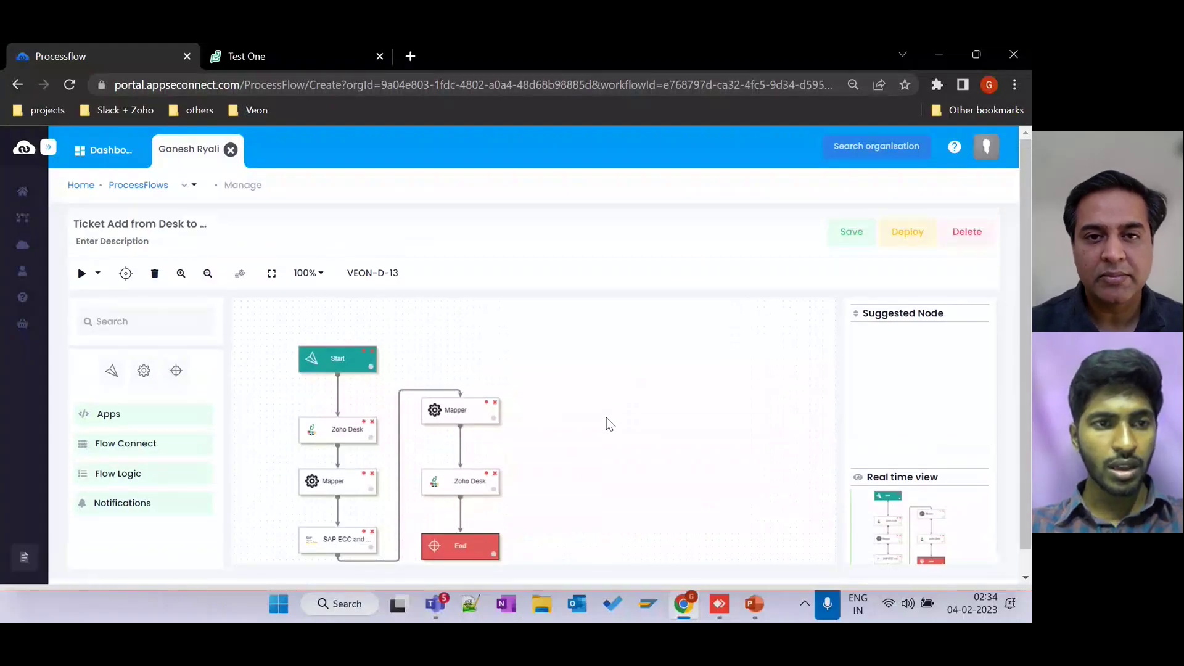
pyautogui.scroll(-1, 609, 424)
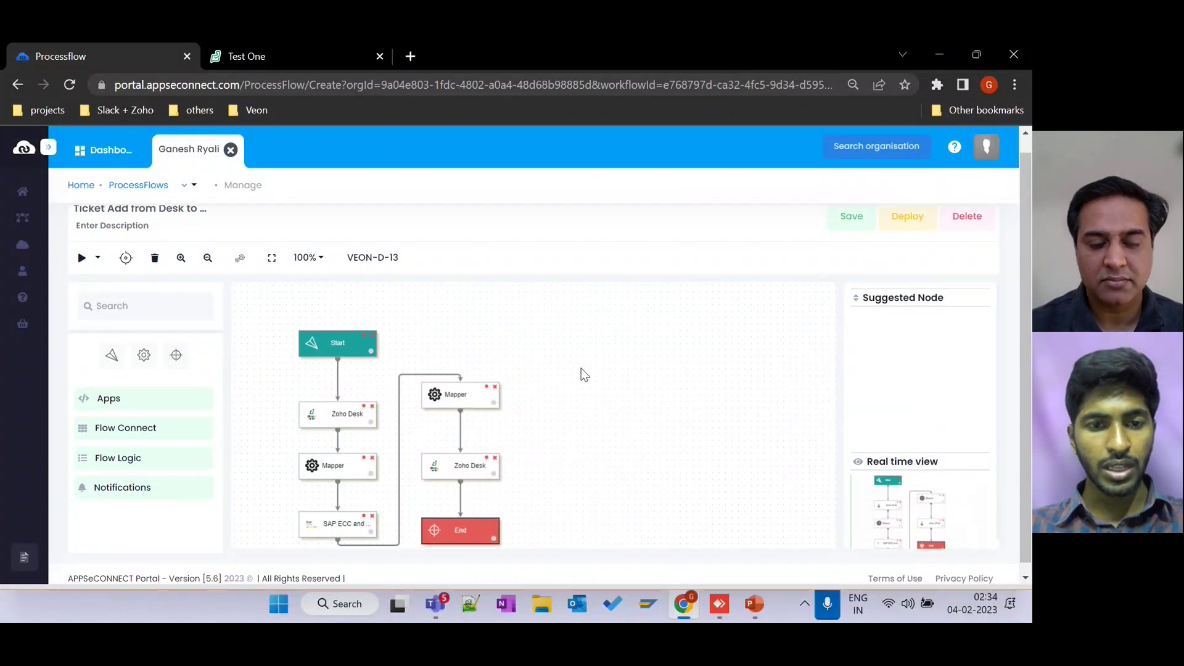
pyautogui.scroll(-1, 580, 374)
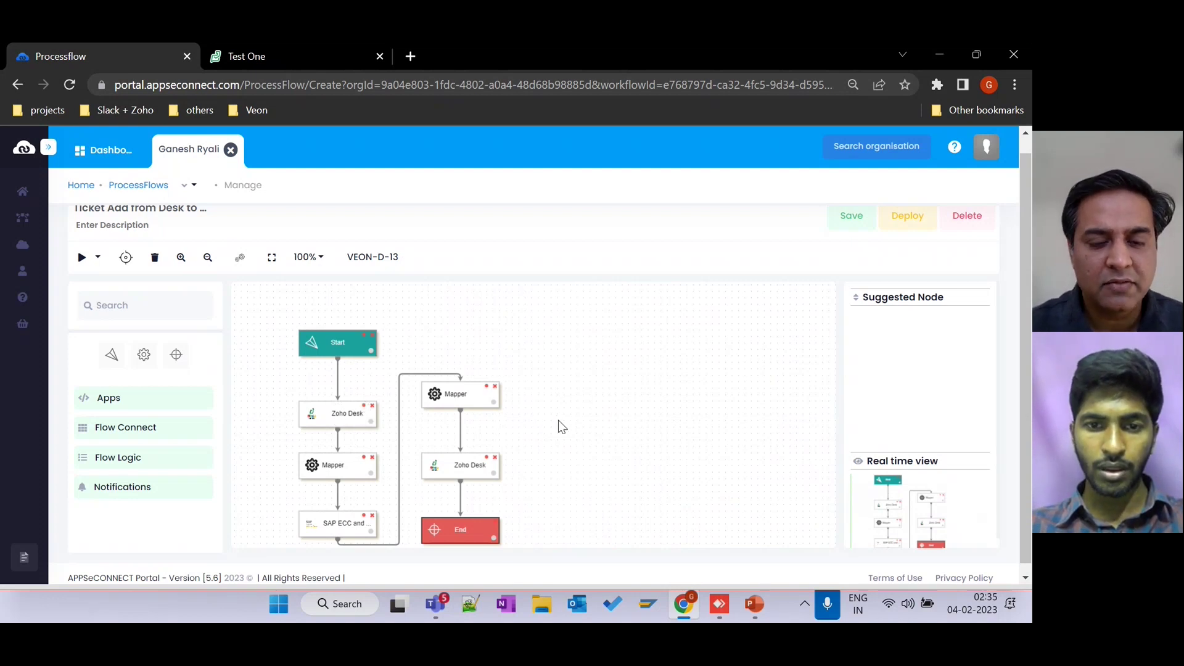
pyautogui.scroll(1, 558, 420)
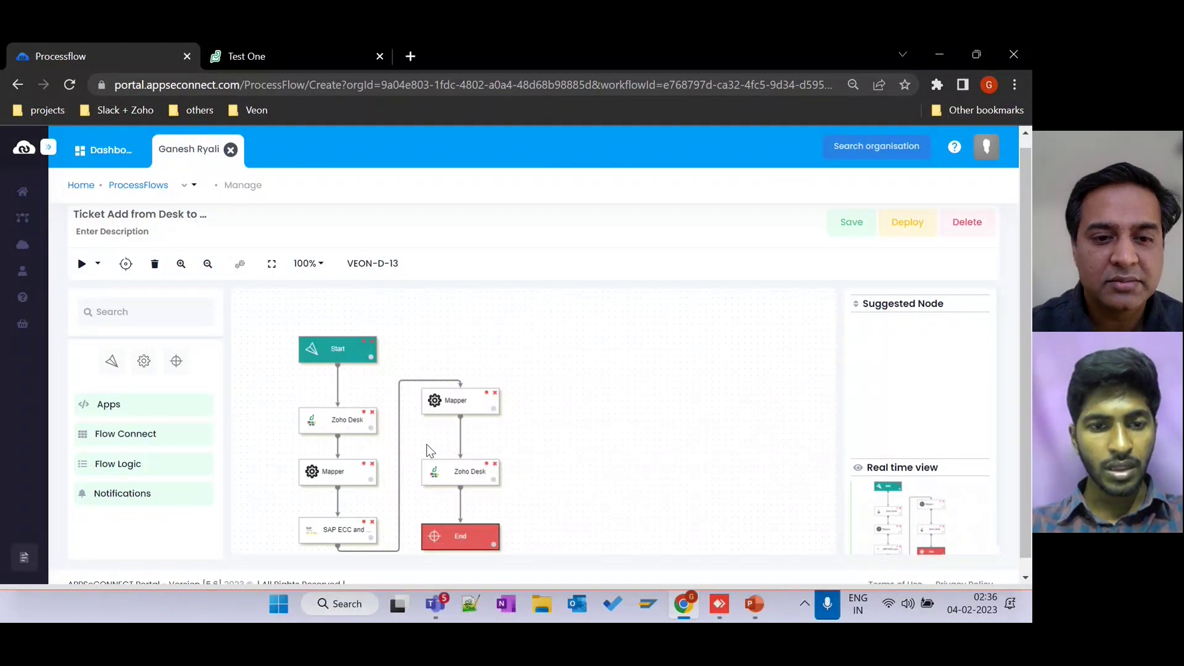
pyautogui.click(366, 418)
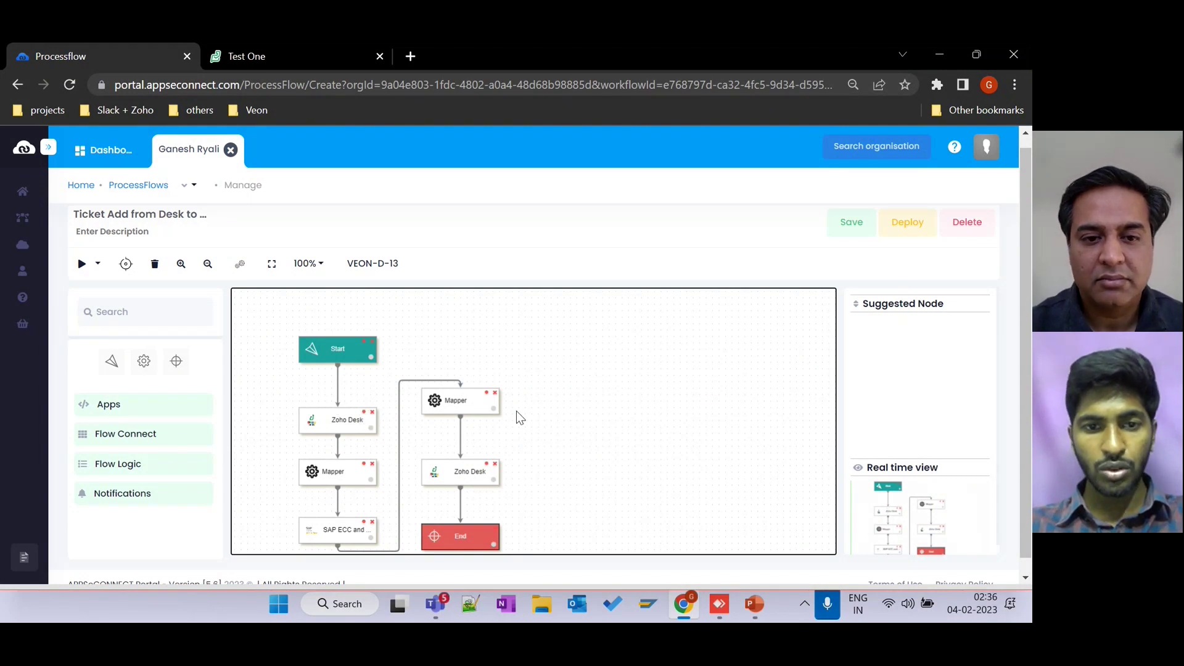
pyautogui.scroll(-2, 562, 401)
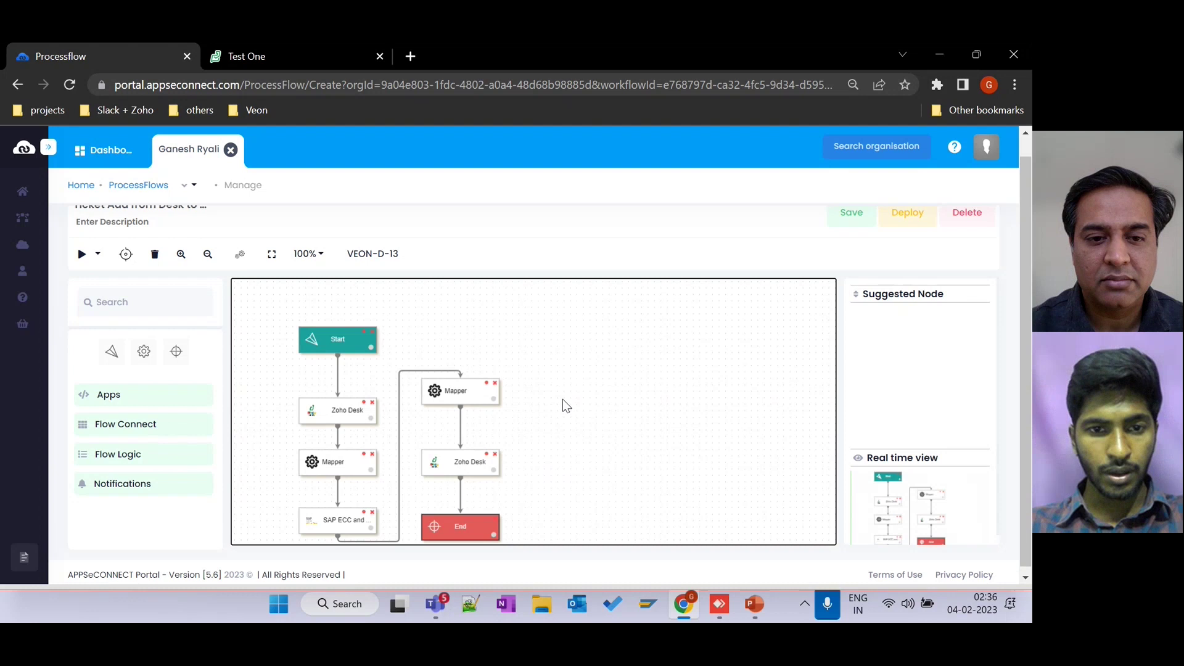
# Review the first Zoho Desk node's 'Get Tickets from Desk' settings (REST GET, tickets schema) and save them.
pyautogui.click(362, 398)
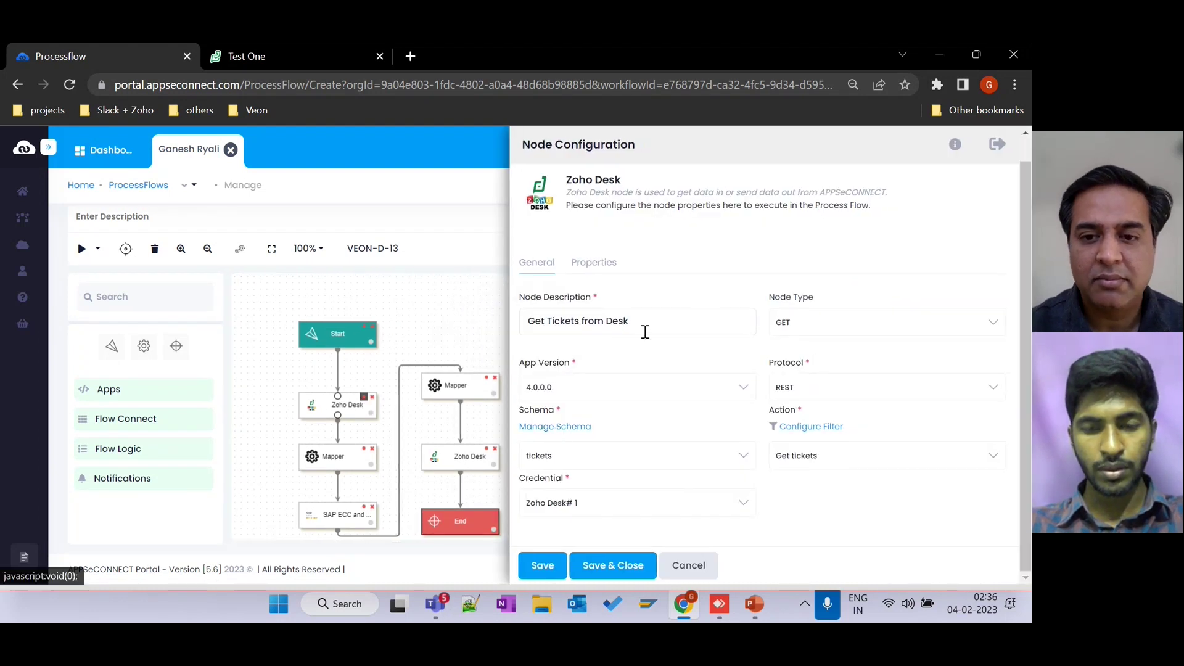
pyautogui.scroll(2, 642, 415)
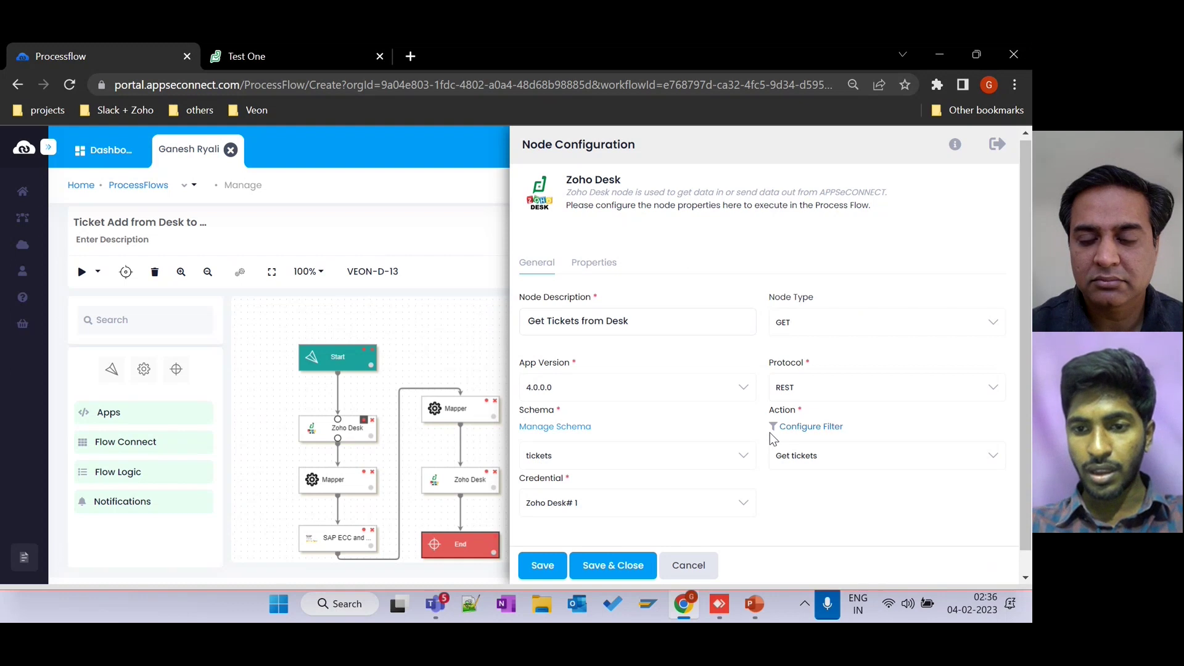
pyautogui.scroll(-1, 770, 456)
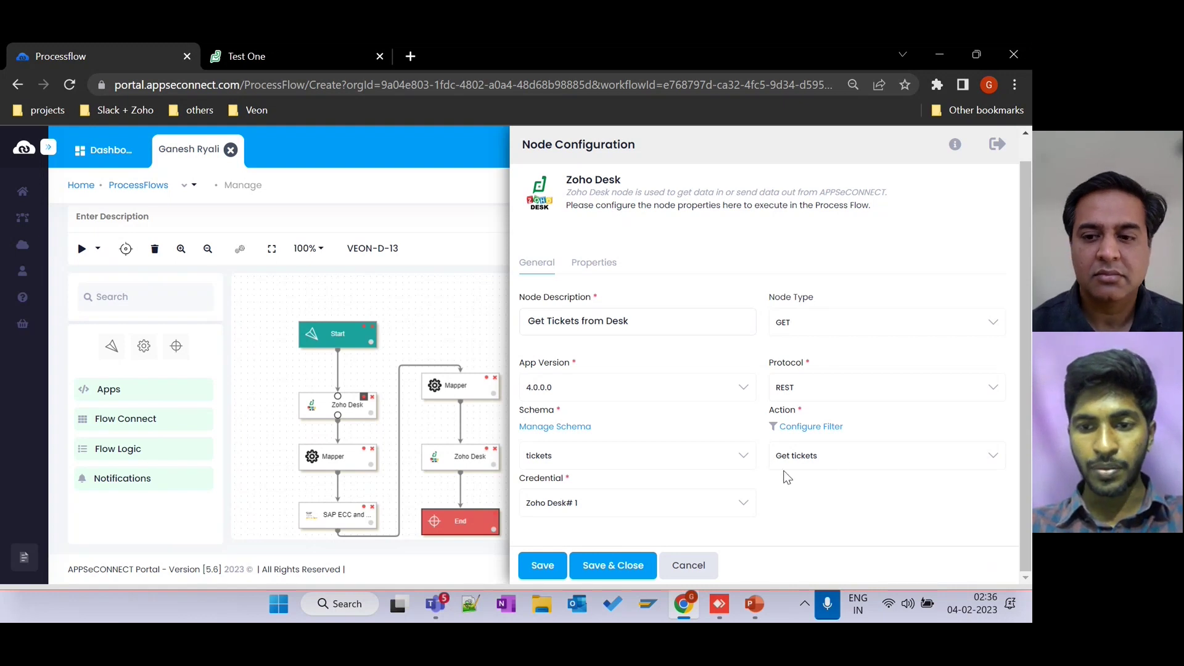
pyautogui.click(612, 564)
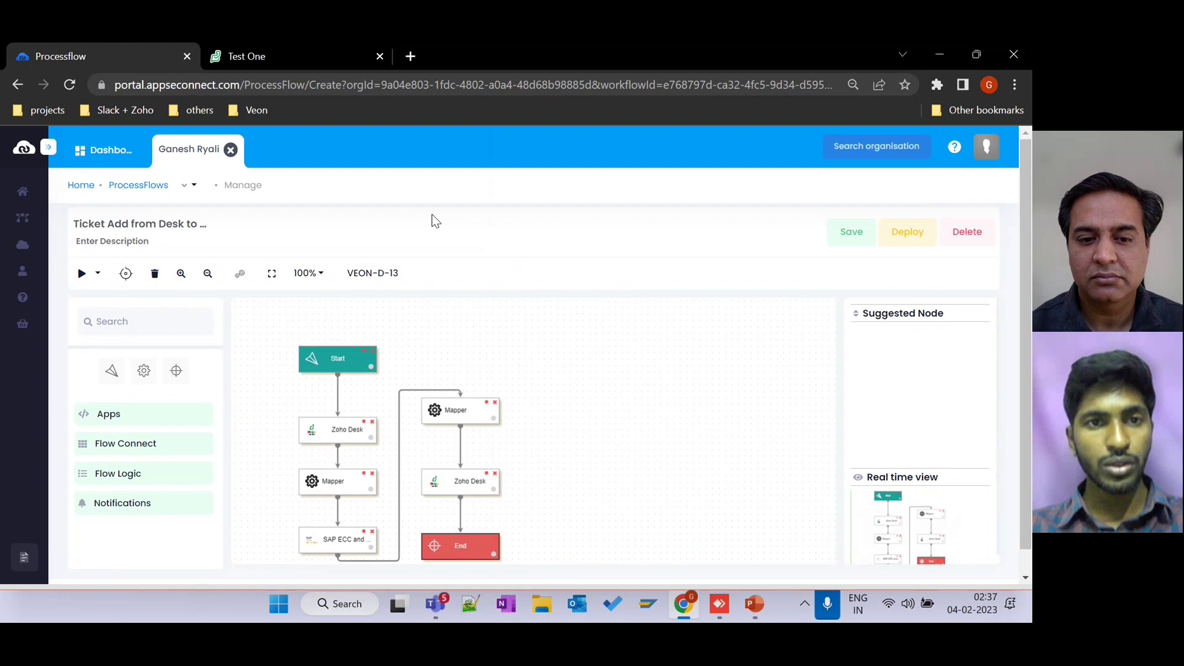
# Start a new support ticket and attach the matching existing customer contact.
pyautogui.click(316, 56)
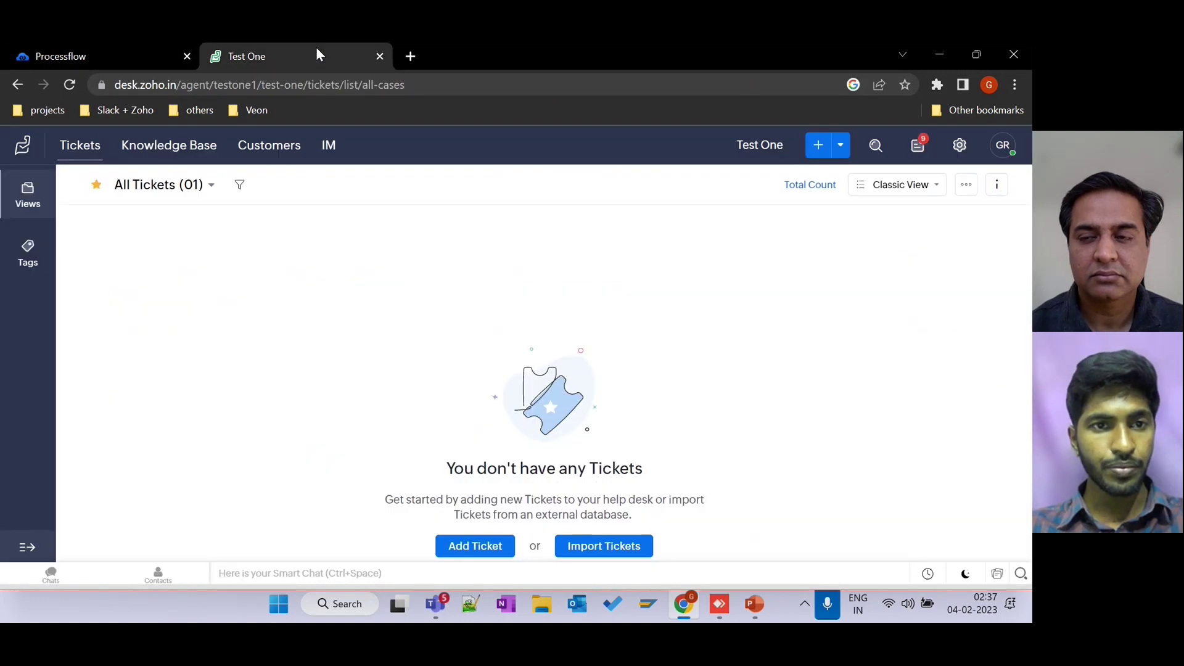
pyautogui.click(822, 150)
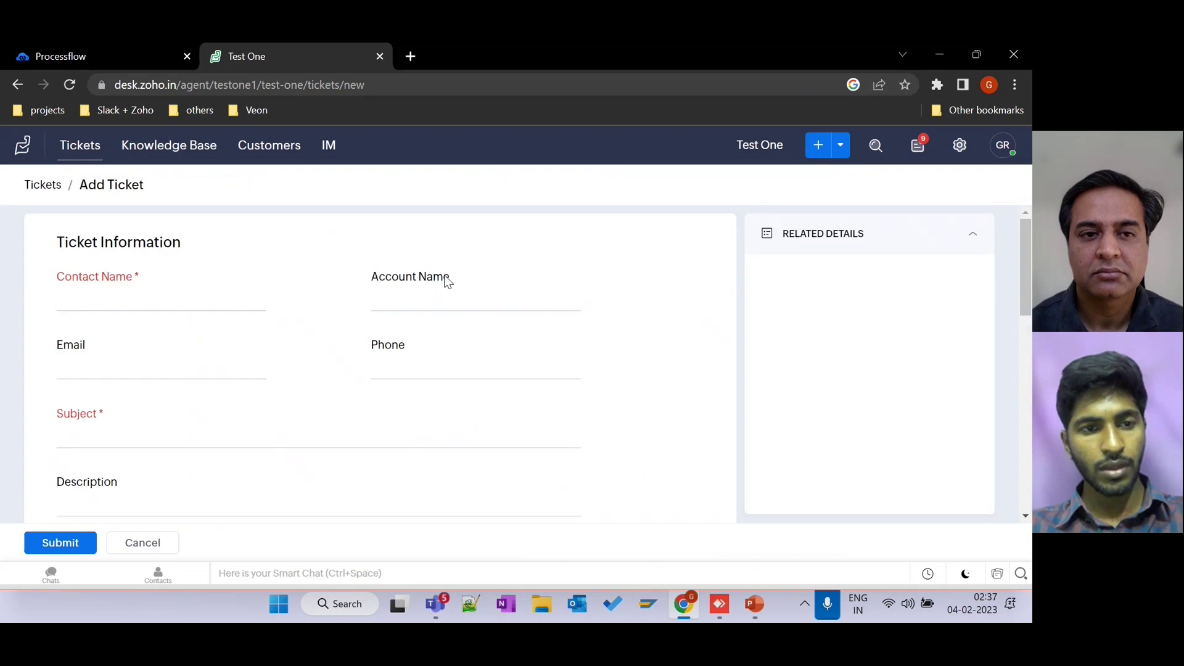
pyautogui.click(200, 292)
pyautogui.write('M')
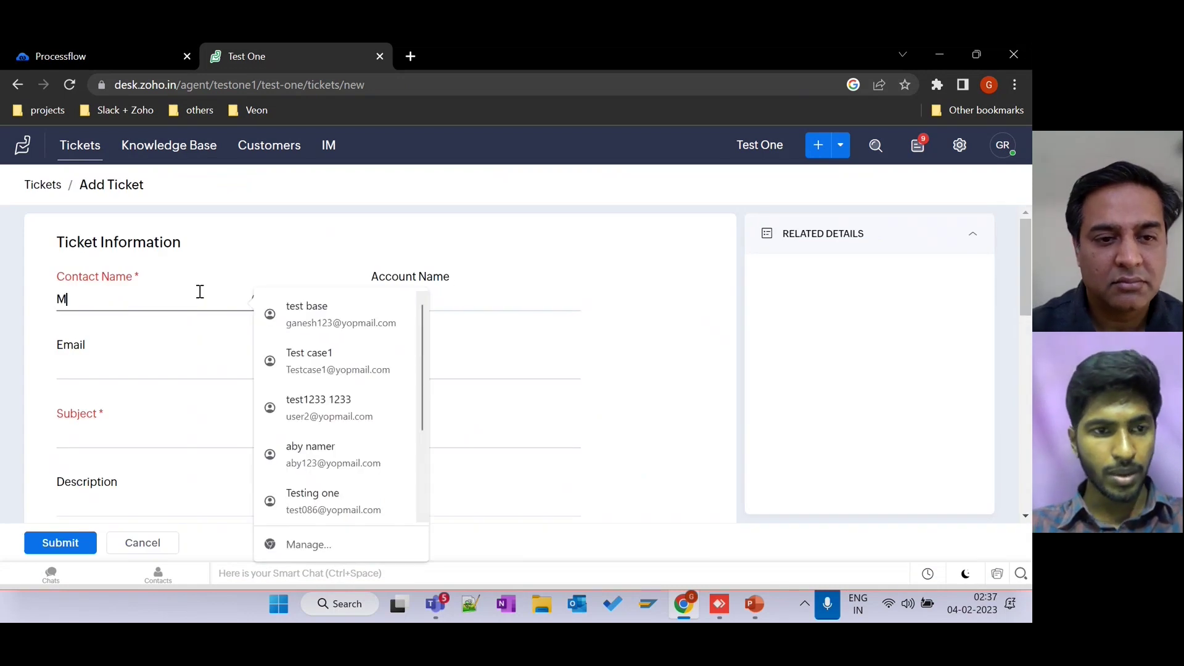
pyautogui.write('r.ch')
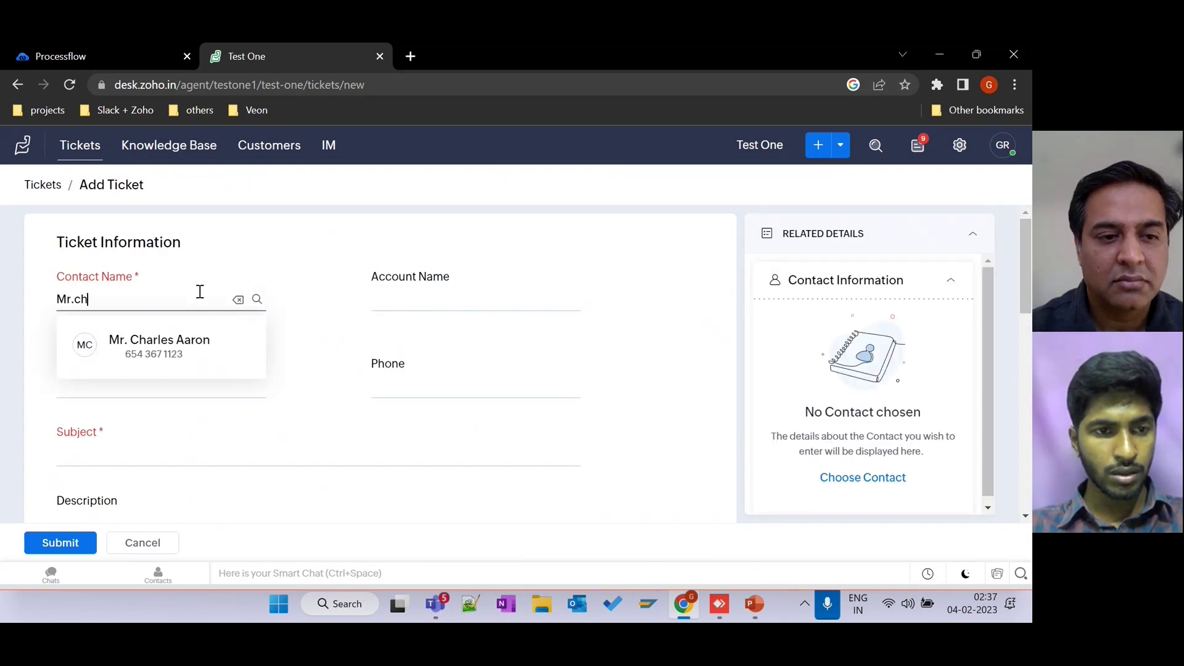
pyautogui.write('a')
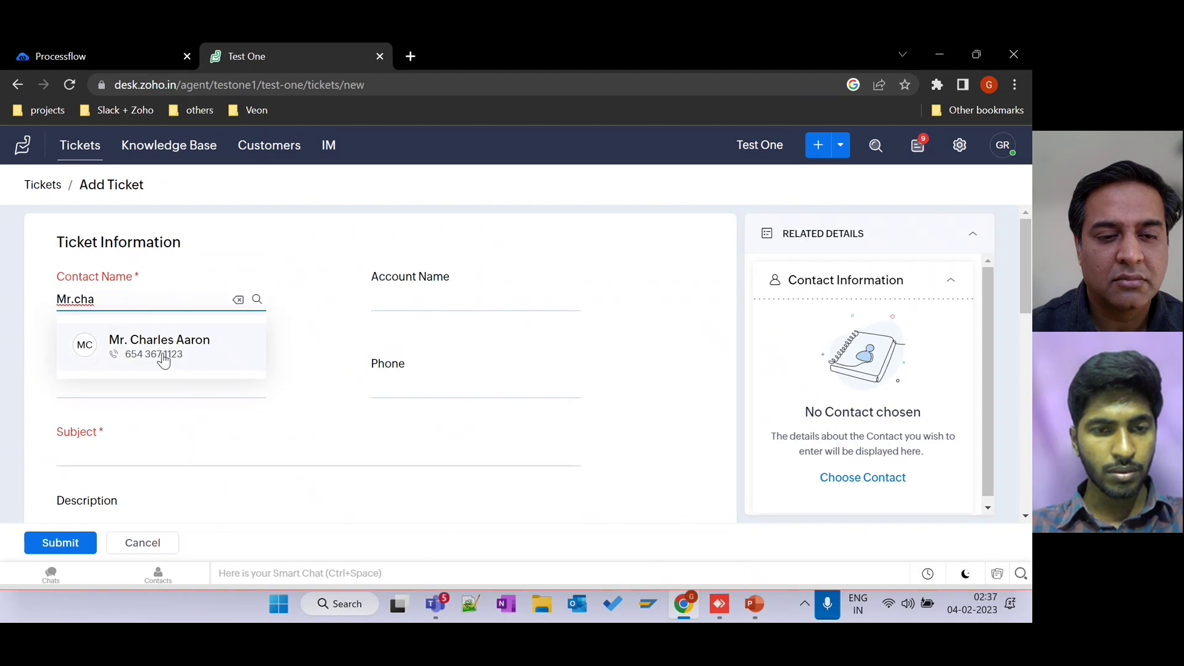
pyautogui.click(164, 361)
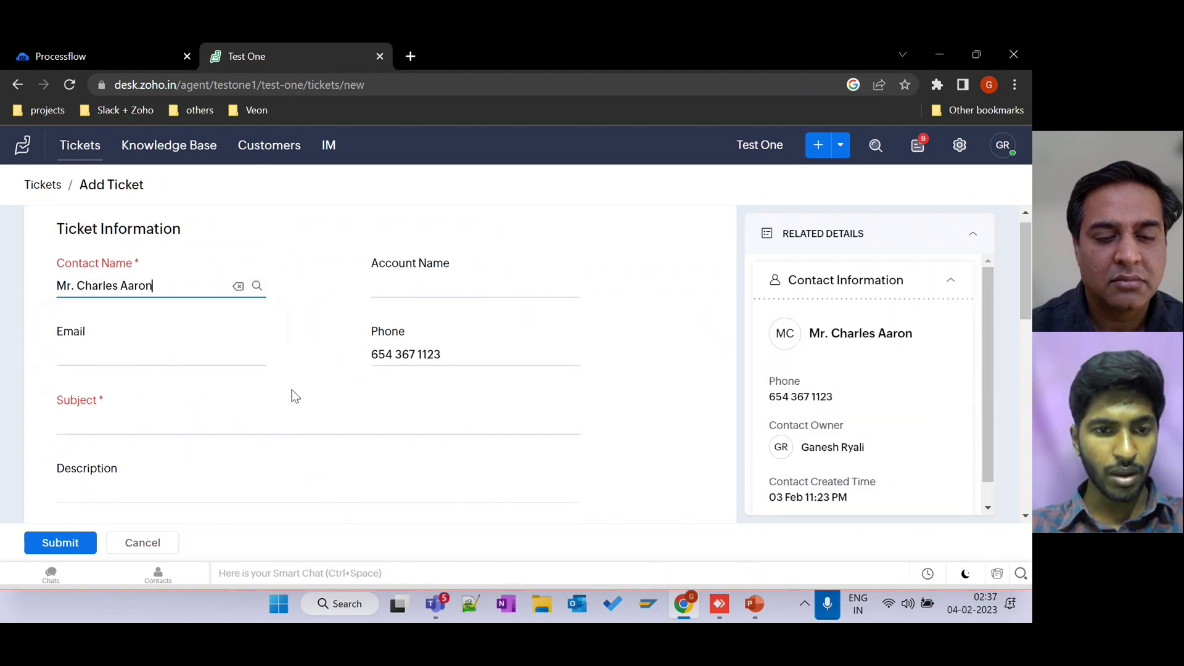
# Enter subject 'Compressor not working' and description 'Compressor is not working and it is making more noise.'.
pyautogui.click(238, 420)
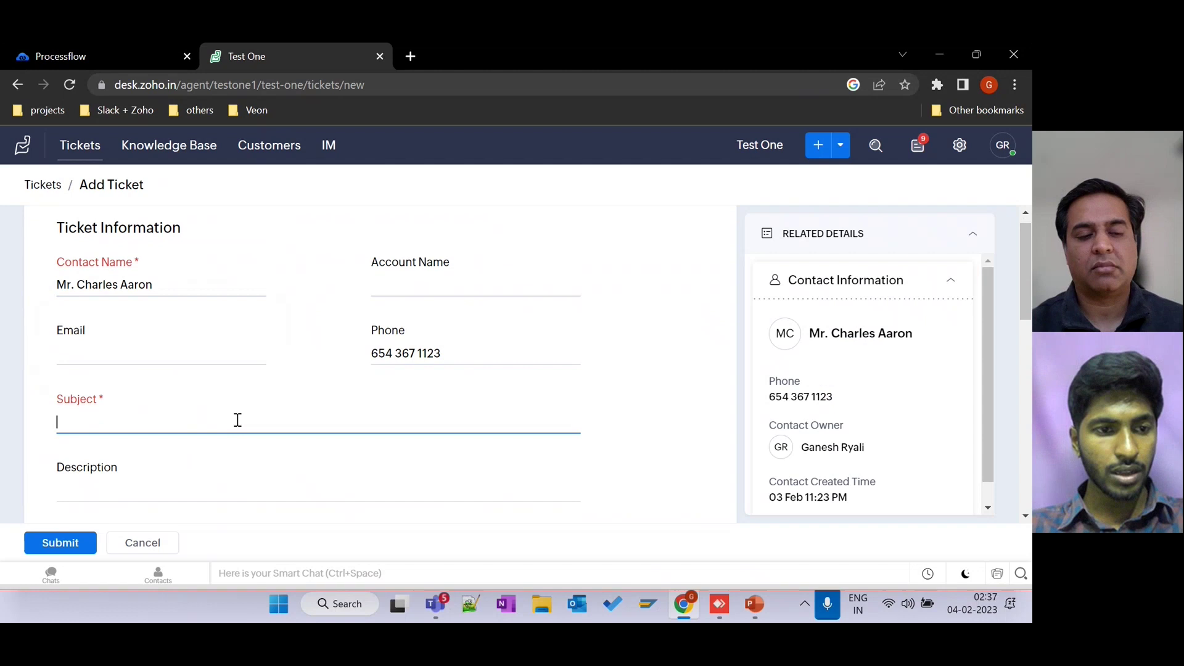
pyautogui.write('Compre')
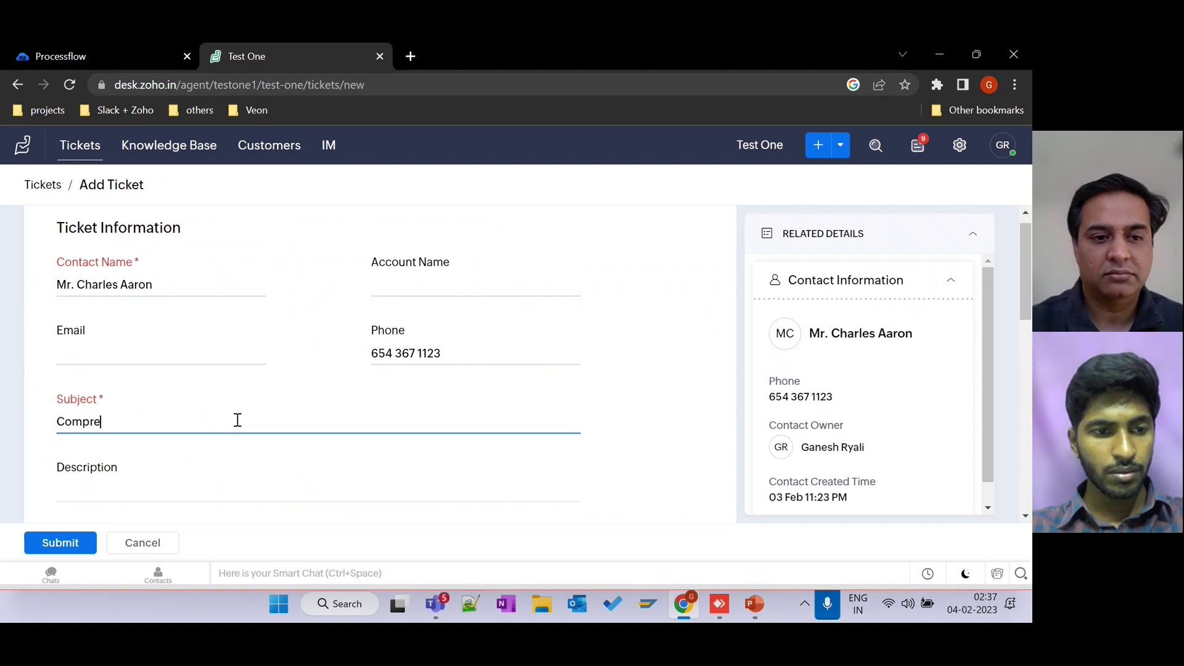
pyautogui.write('ssor not')
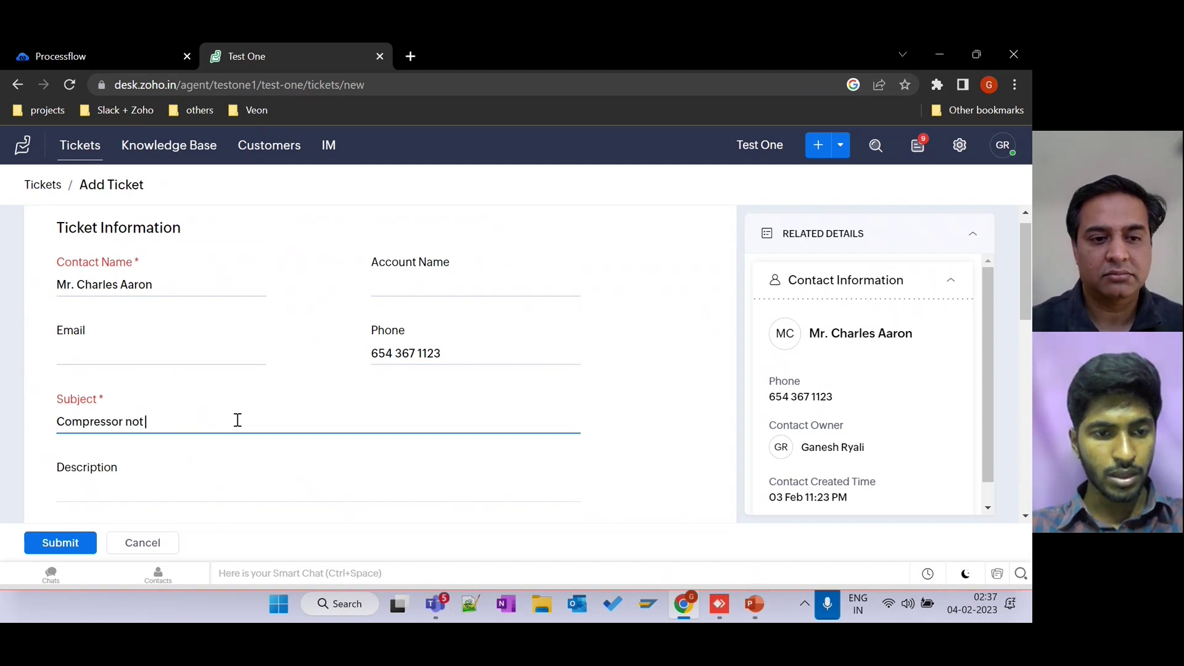
pyautogui.write(' working')
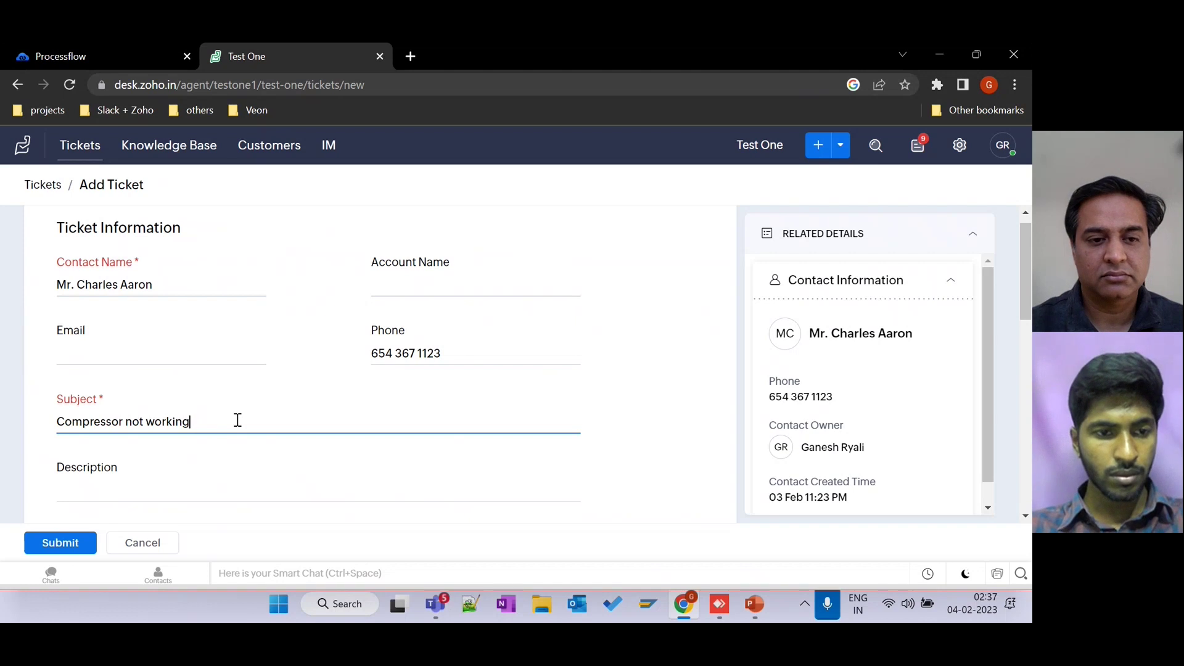
pyautogui.scroll(-3, 237, 419)
pyautogui.click(141, 334)
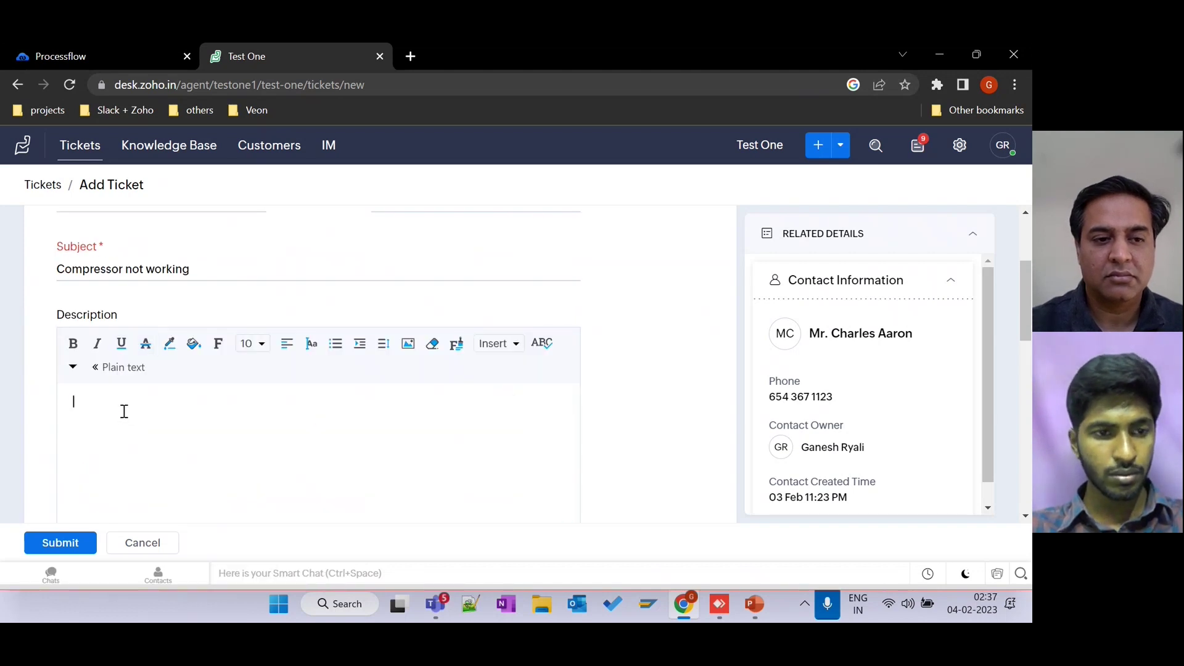
pyautogui.write('Compres')
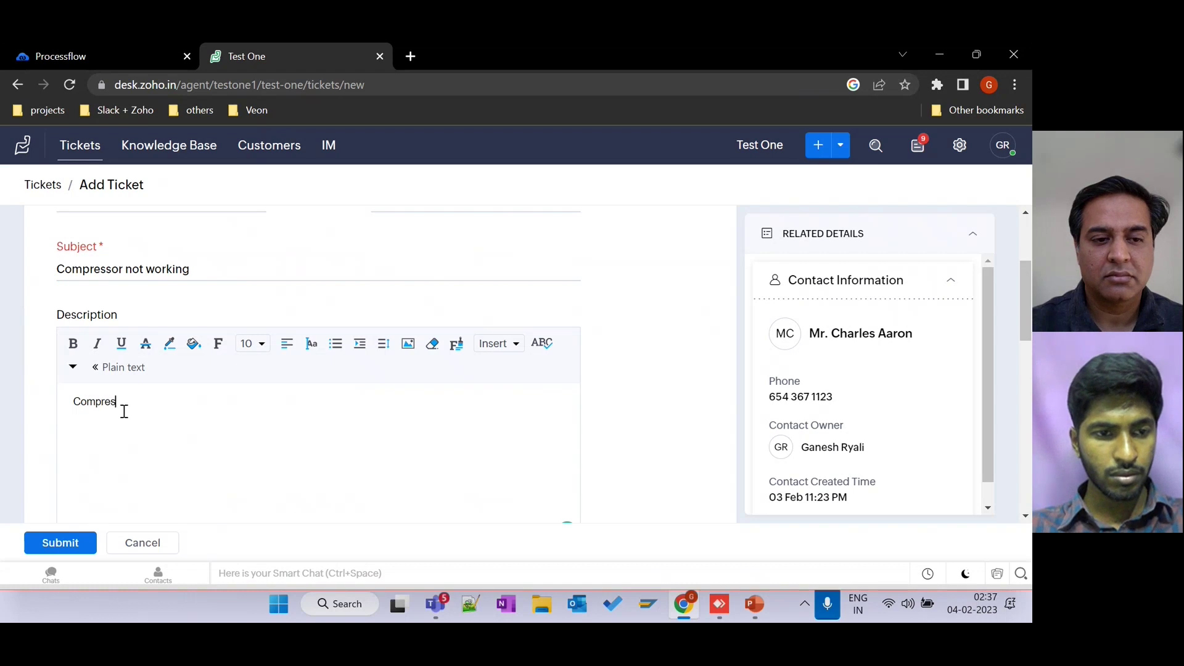
pyautogui.write('sor is n')
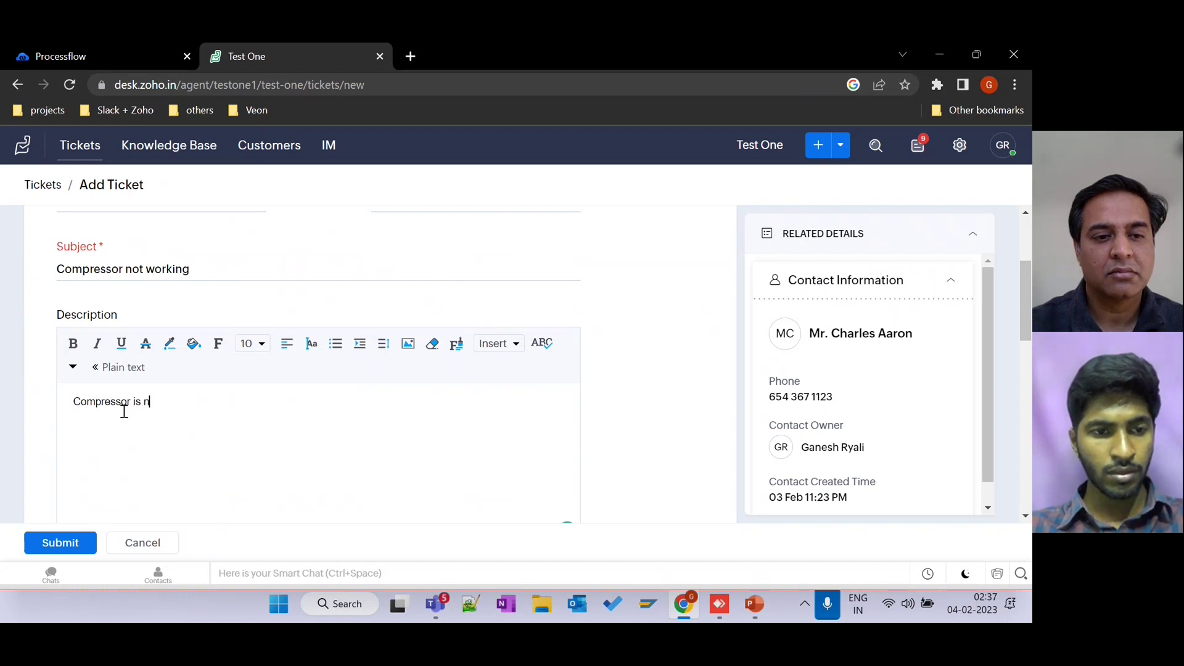
pyautogui.write('ot working ')
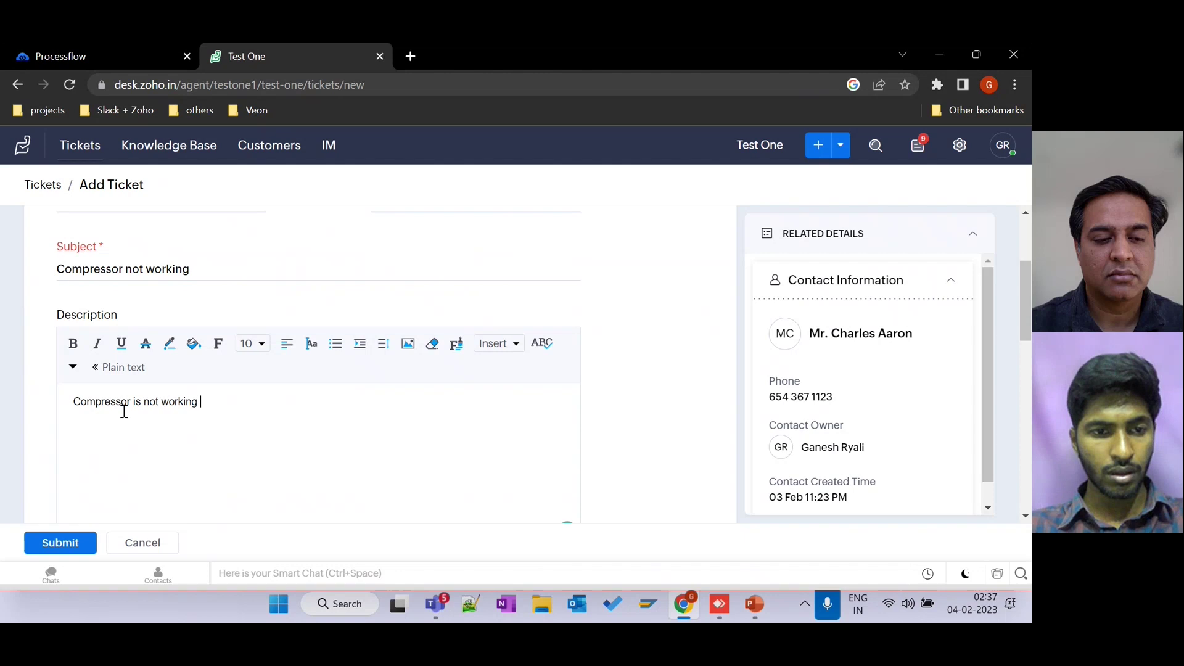
pyautogui.write('an')
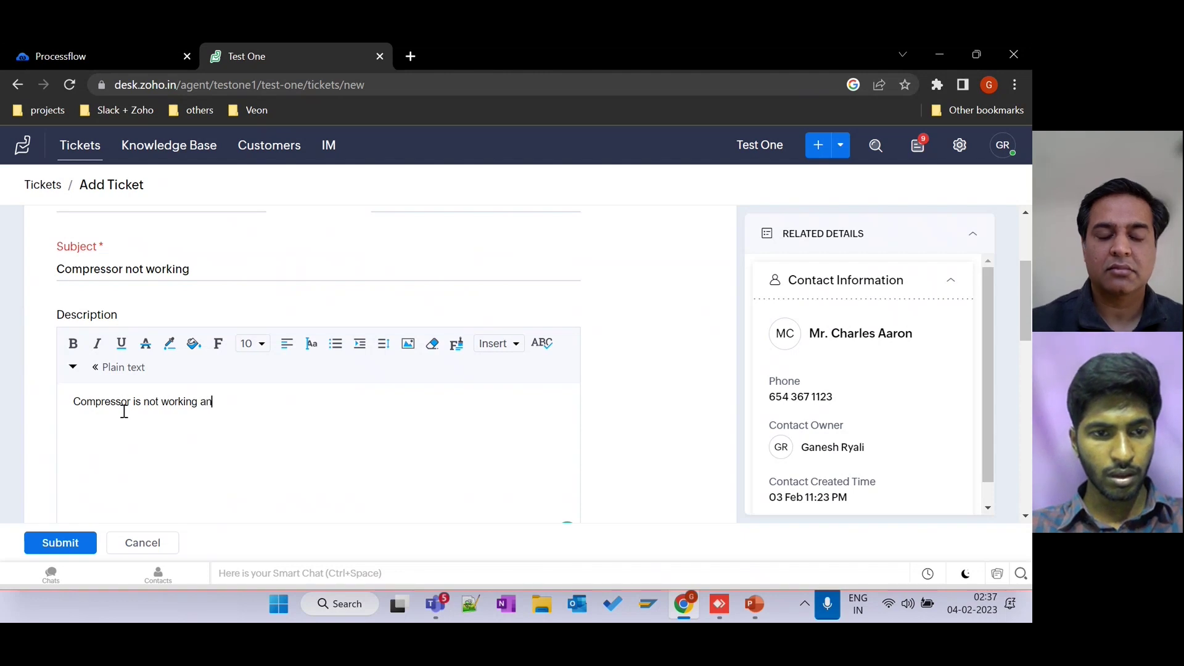
pyautogui.write('d it is ')
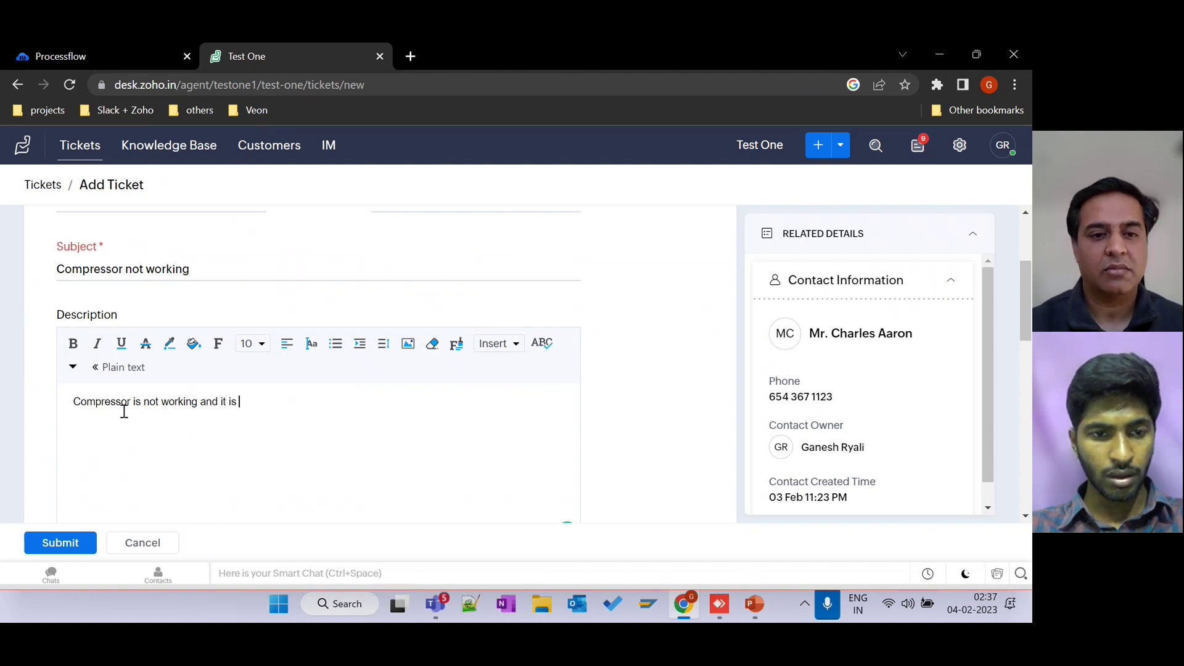
pyautogui.write('making mor')
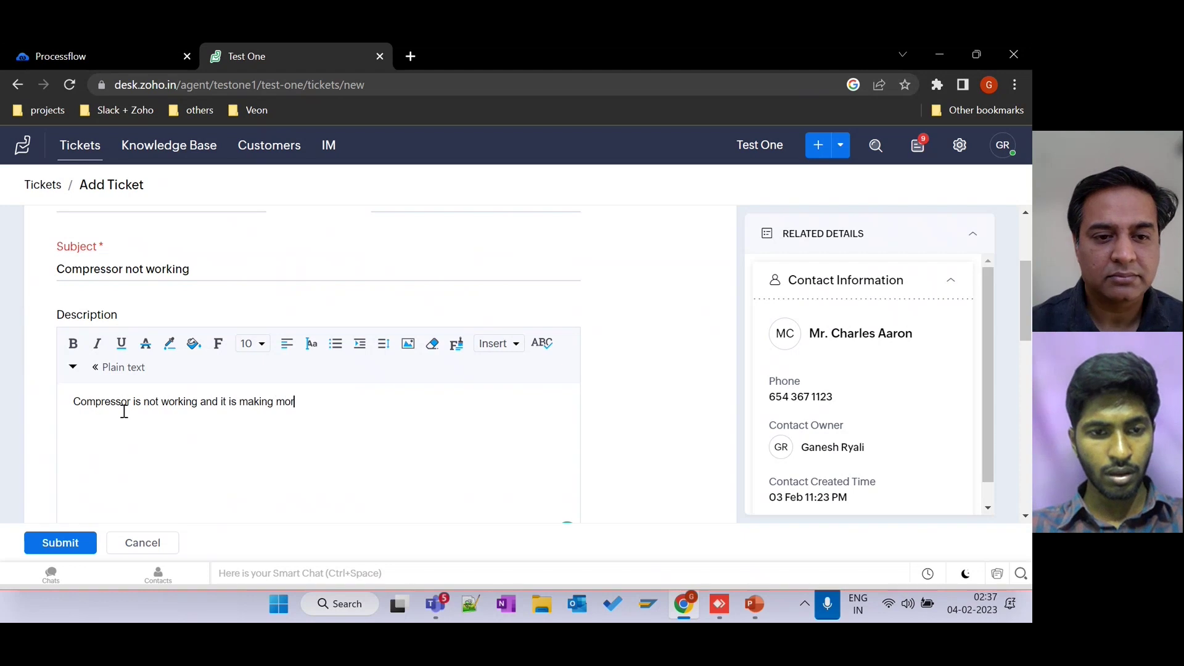
pyautogui.write('e noise.')
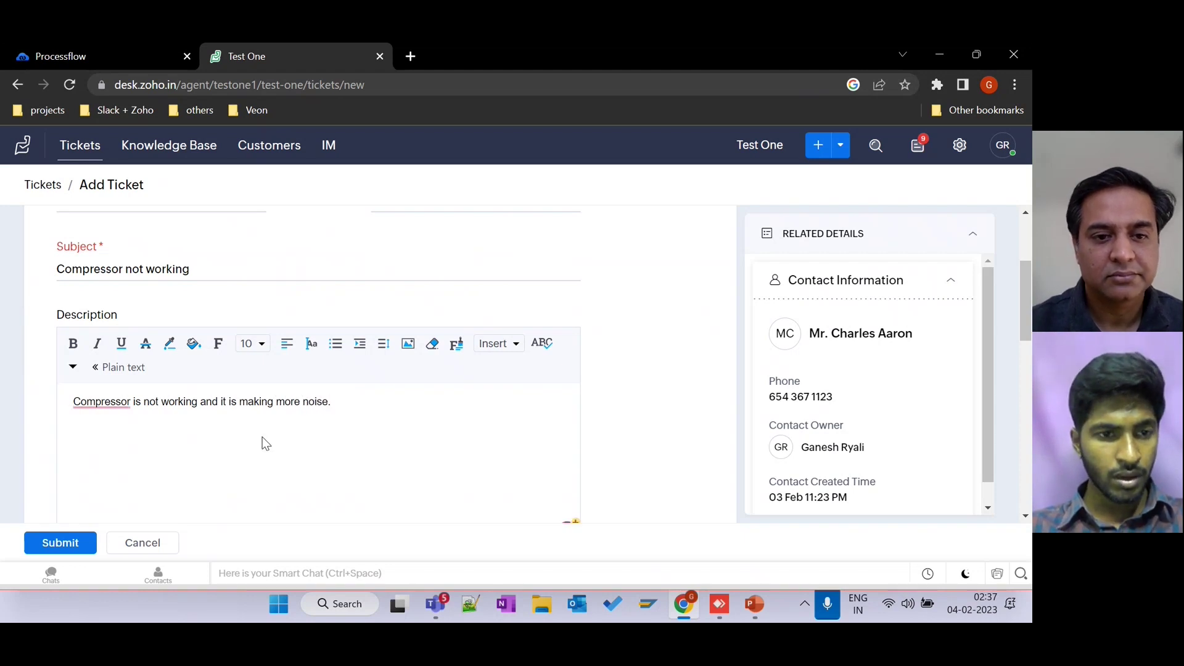
# Submit the new Compressor not working ticket.
pyautogui.scroll(-1, 262, 438)
pyautogui.scroll(-1, 262, 436)
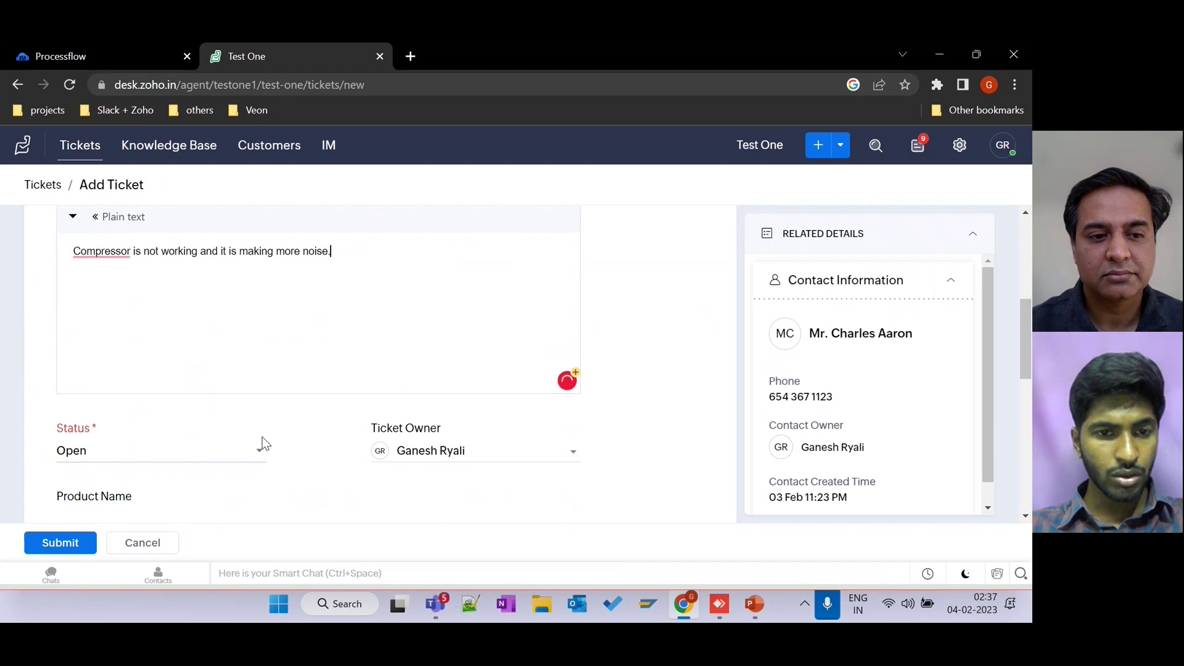
pyautogui.scroll(-1, 261, 436)
pyautogui.scroll(4, 261, 437)
pyautogui.scroll(1, 261, 436)
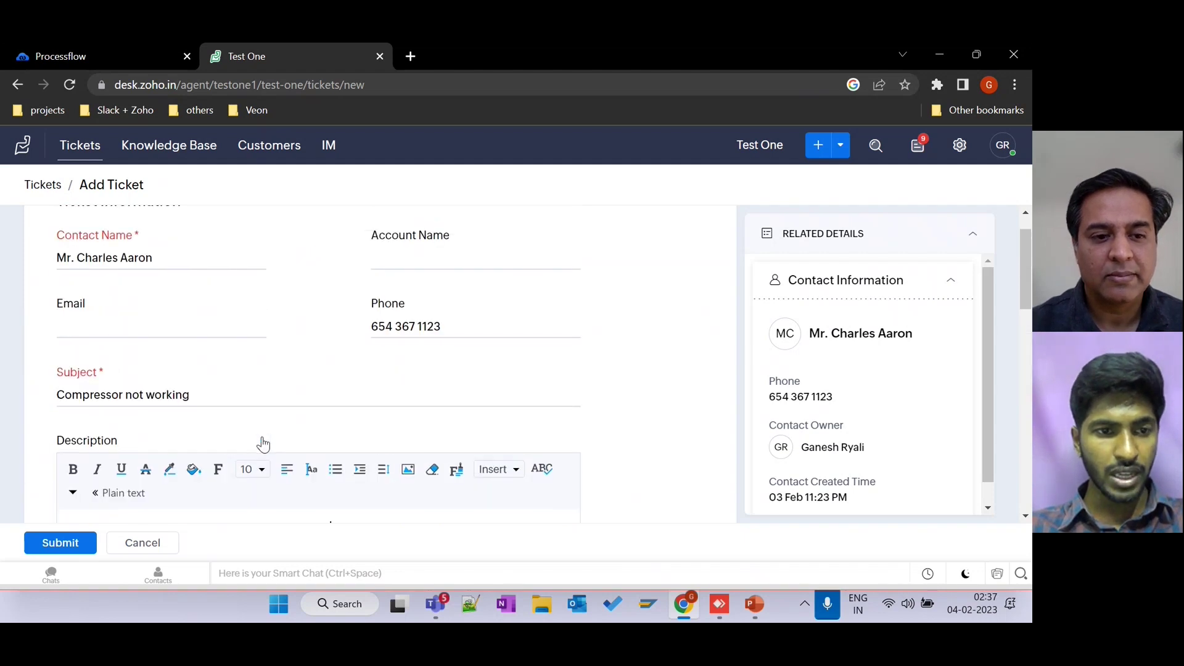
pyautogui.scroll(-6, 261, 436)
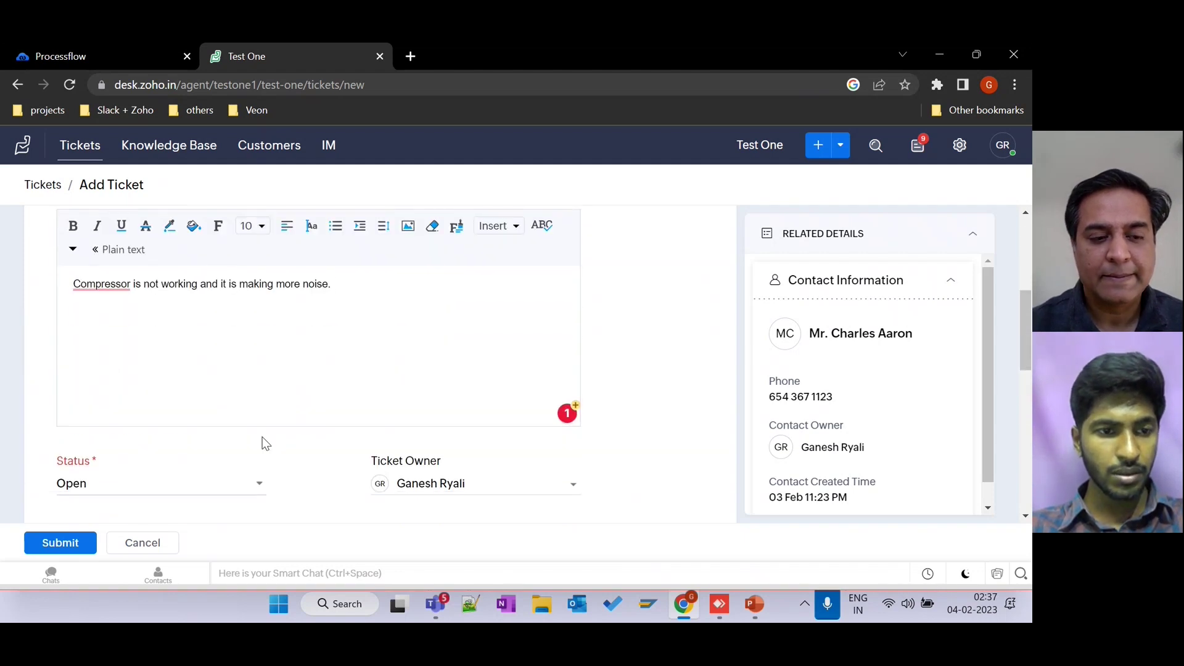
pyautogui.click(65, 555)
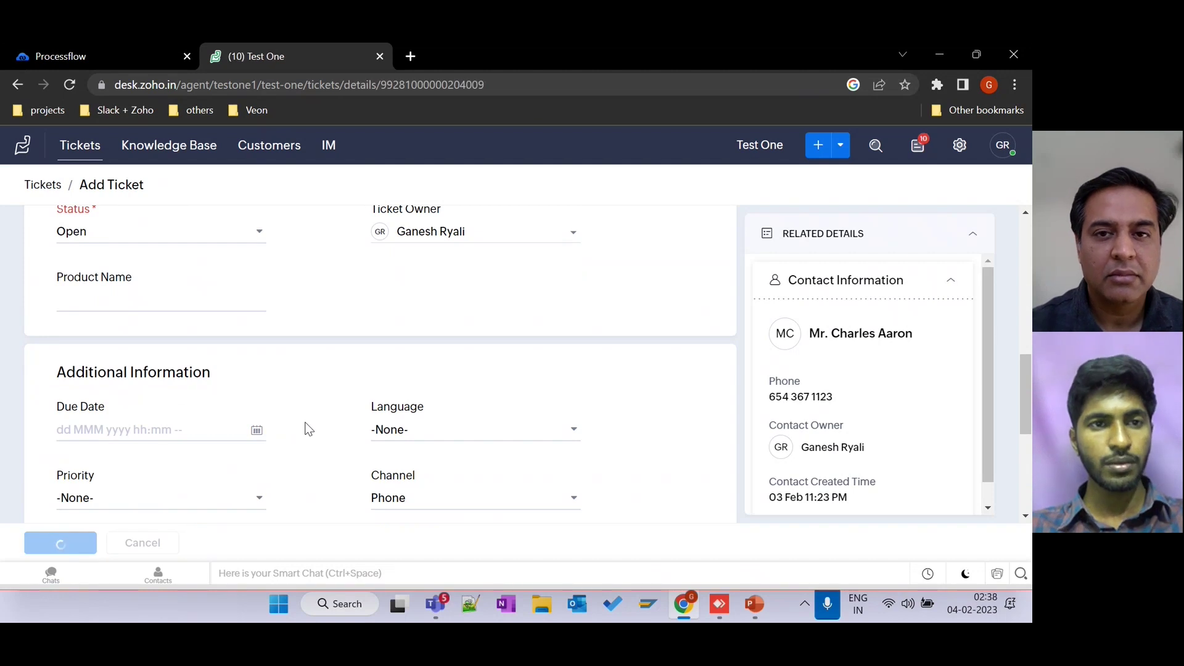
# Scroll through ticket #111's Ticket Properties panel to review its details.
pyautogui.scroll(-3, 405, 398)
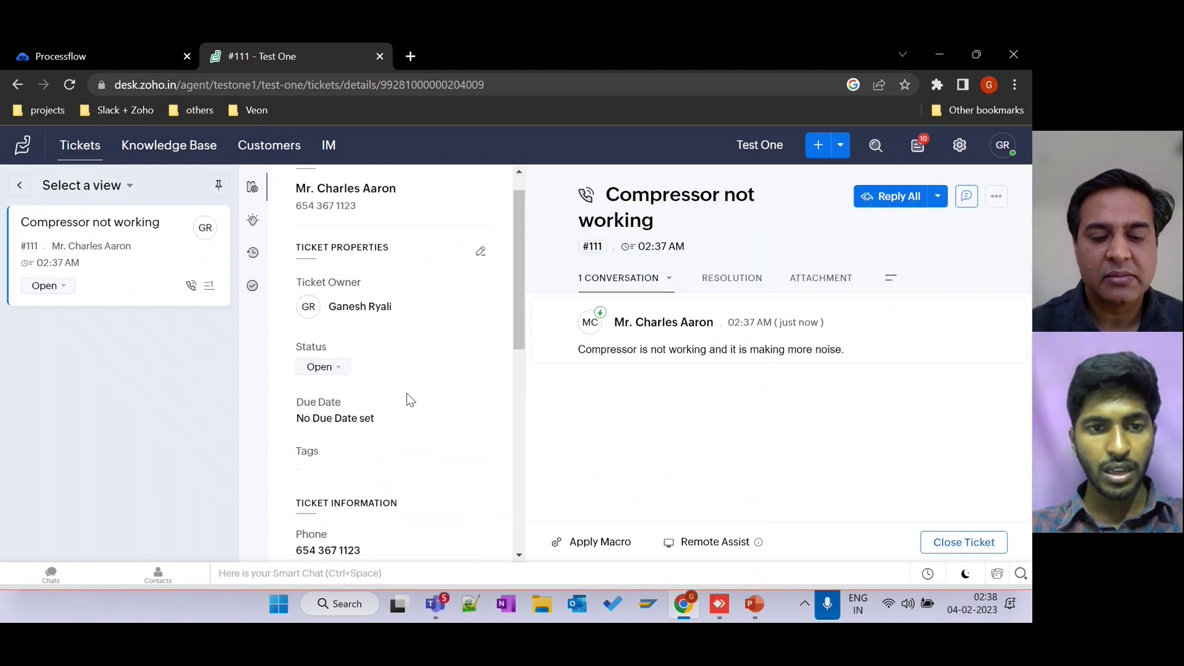
pyautogui.scroll(3, 406, 393)
pyautogui.scroll(-2, 405, 394)
pyautogui.scroll(2, 405, 394)
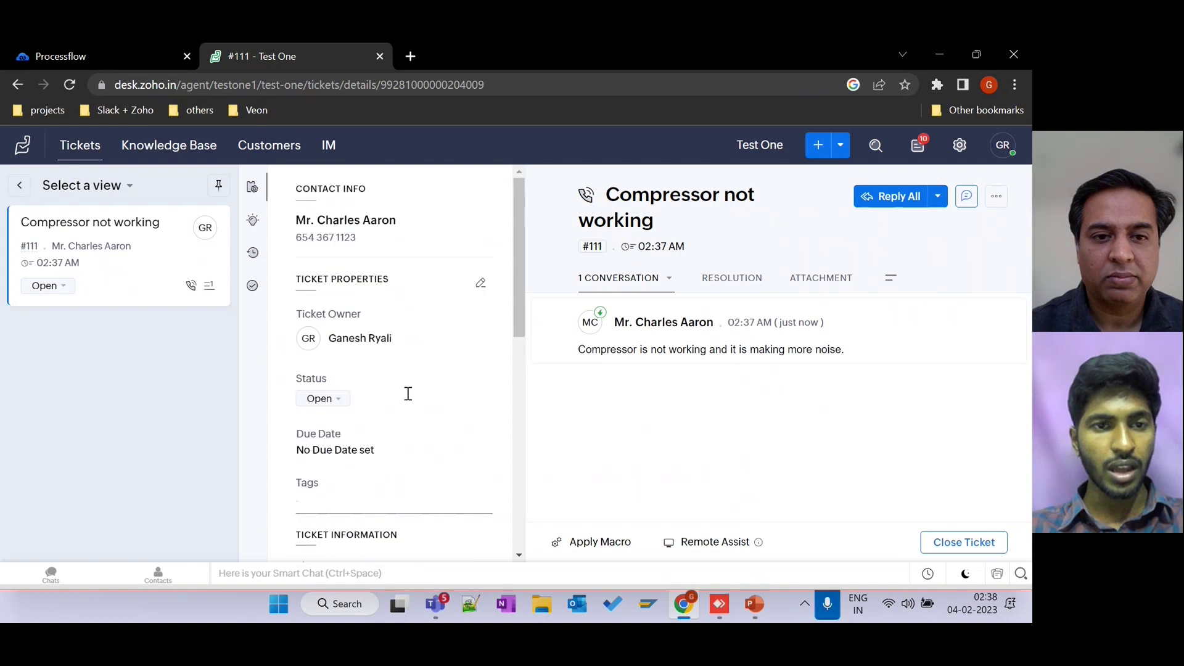
# Execute the ticket-sync process flow and close the Tracker log once it finishes.
pyautogui.click(128, 62)
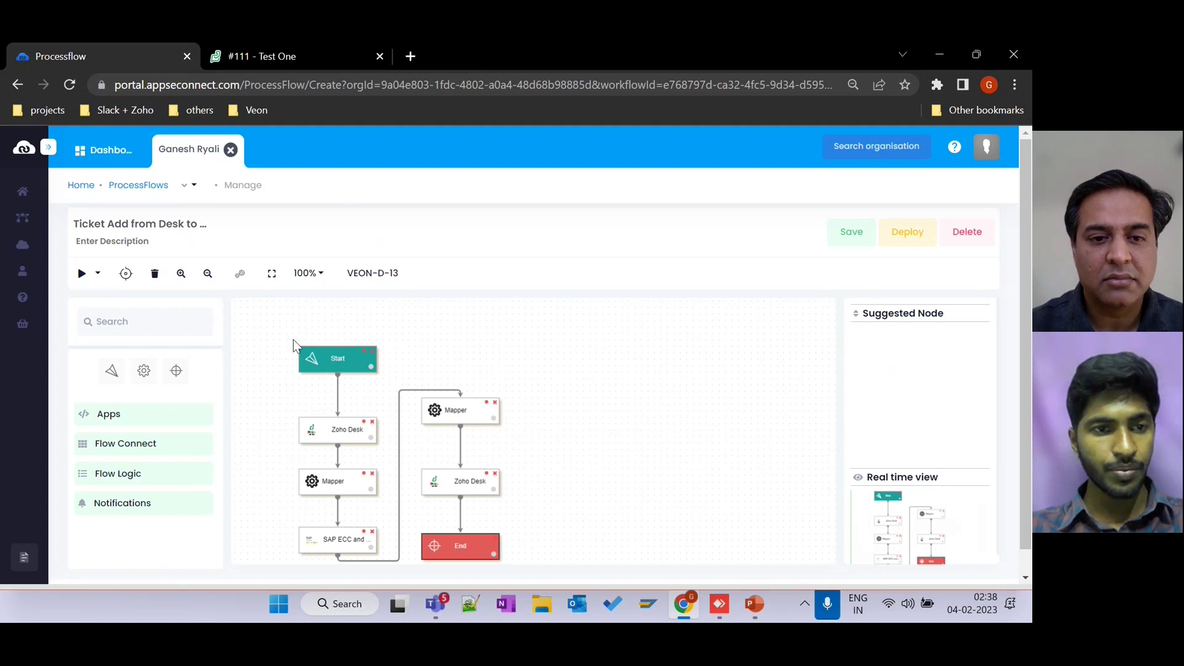
pyautogui.click(99, 274)
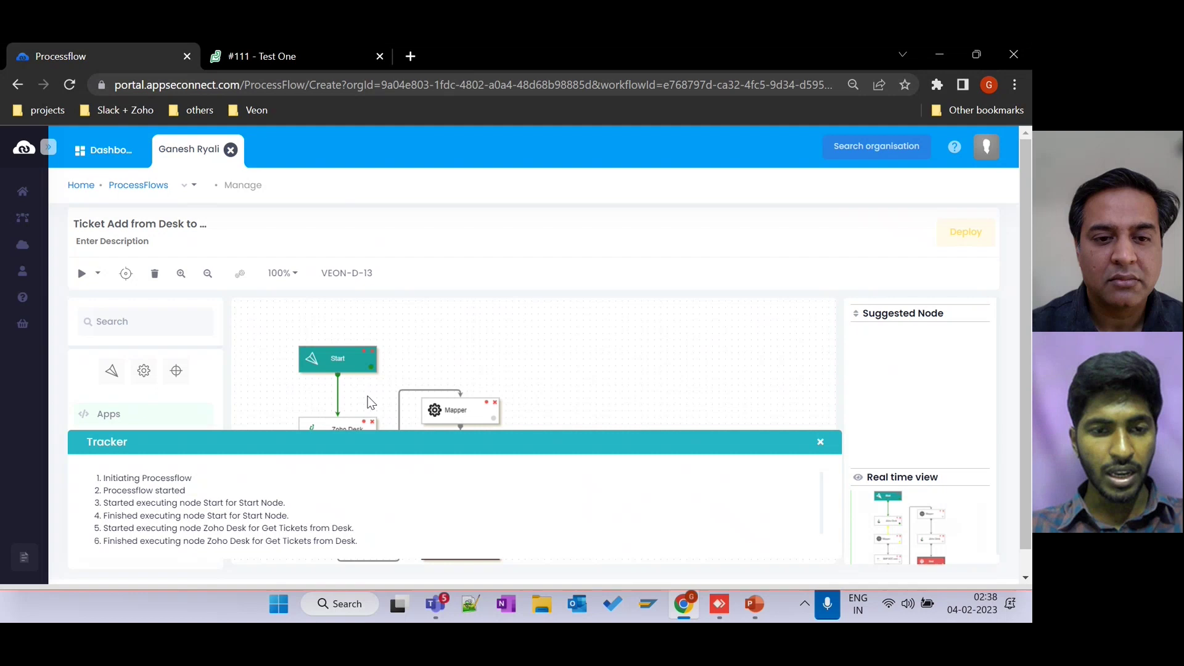
pyautogui.scroll(-1, 370, 402)
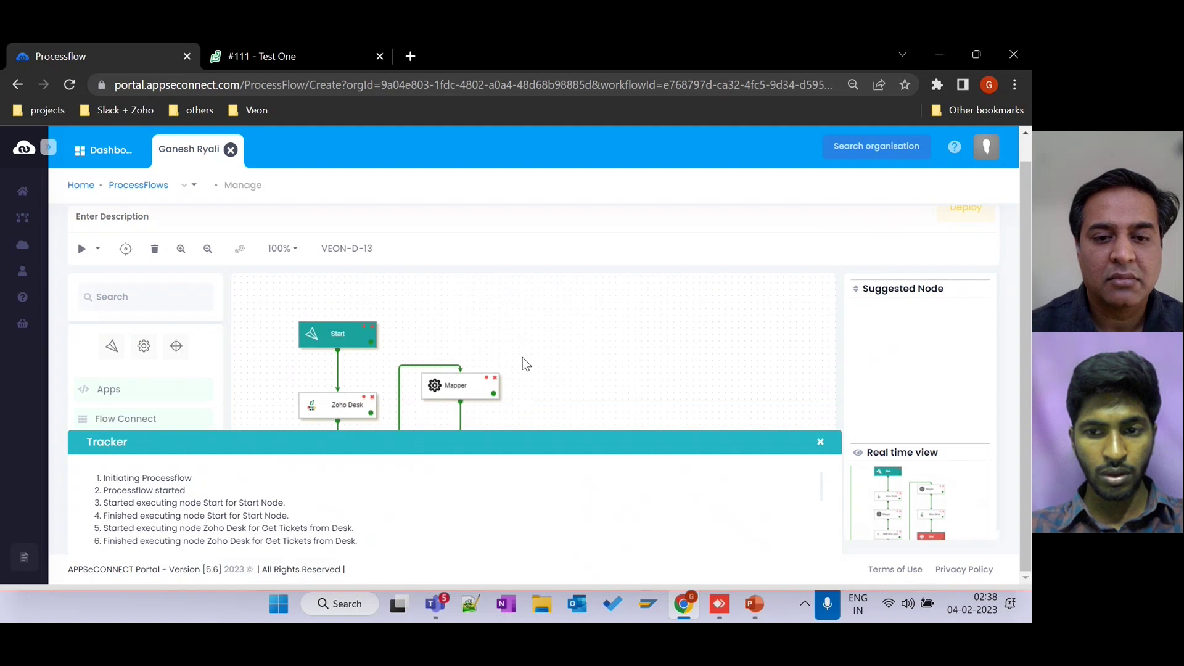
pyautogui.click(821, 442)
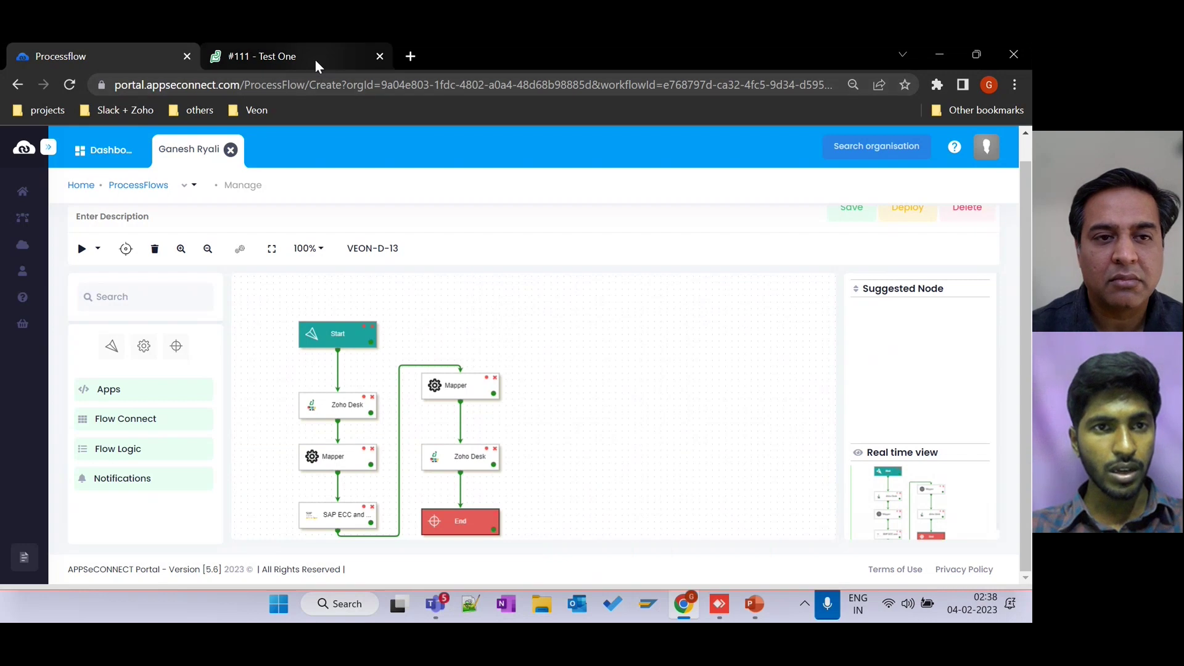
# Reload ticket #111 and select its SAP Notification Number 10002733 for copying.
pyautogui.click(316, 61)
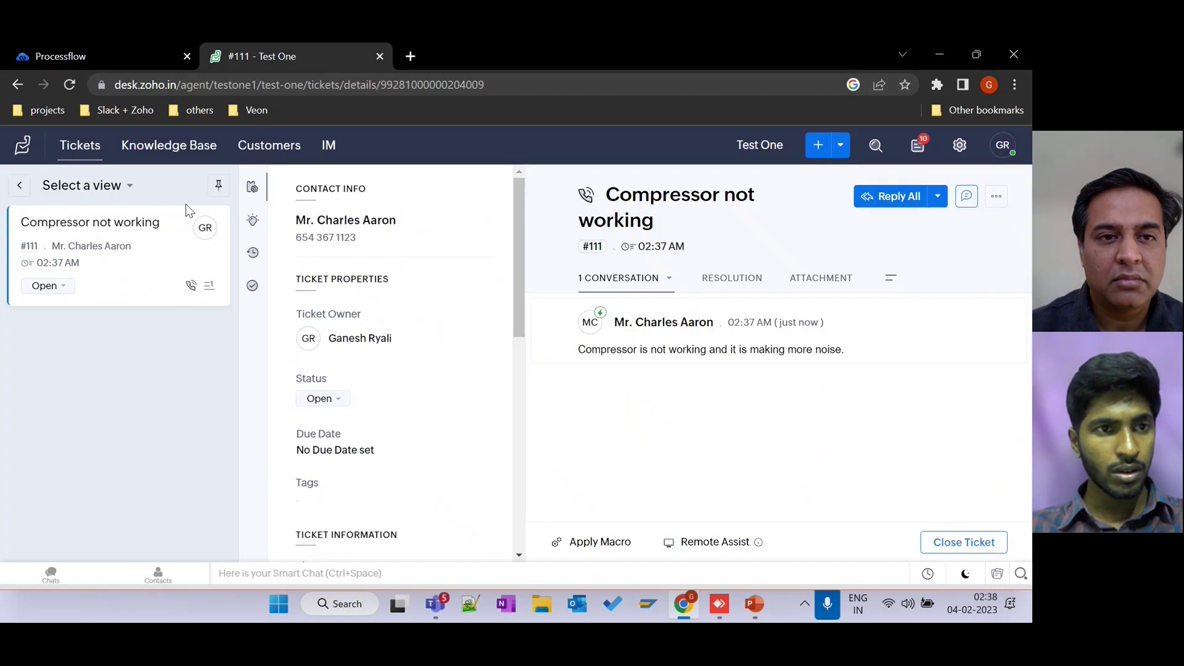
pyautogui.click(68, 85)
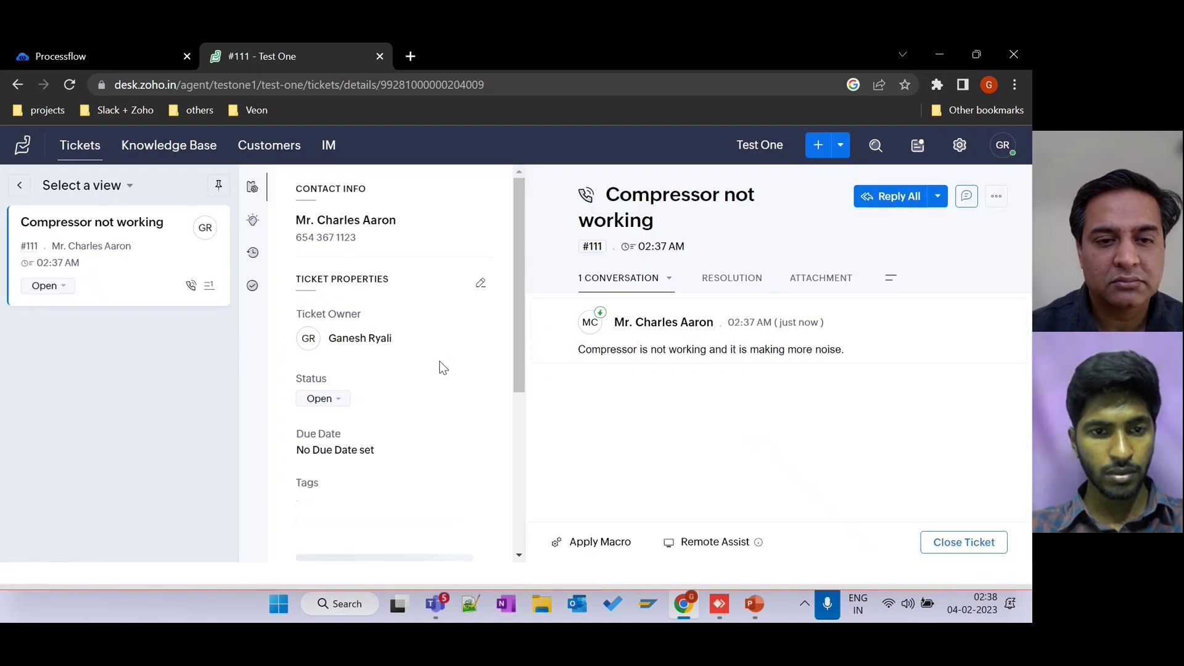
pyautogui.scroll(-5, 441, 367)
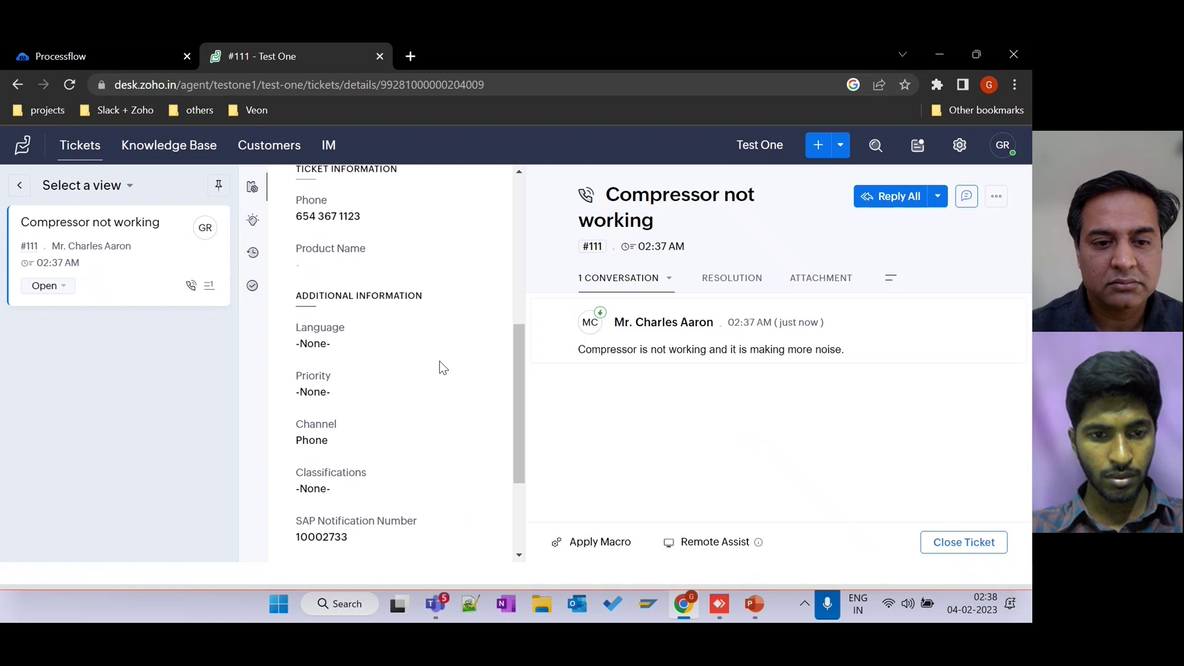
pyautogui.scroll(-3, 441, 367)
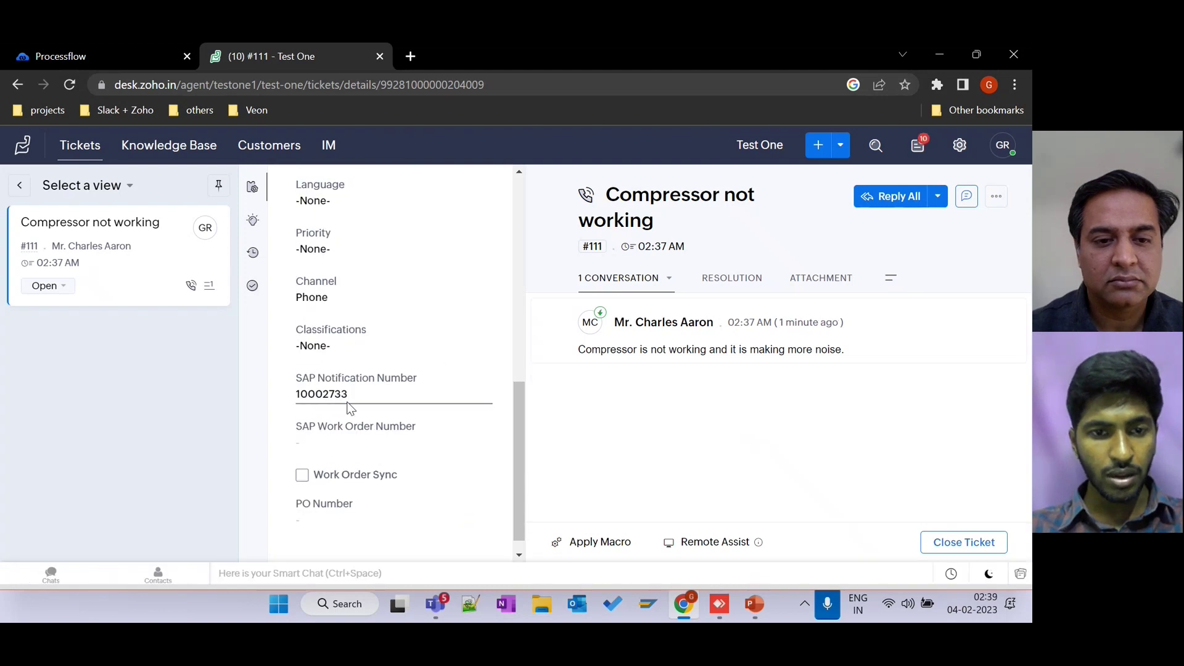
pyautogui.moveTo(356, 395); pyautogui.dragTo(281, 388)
pyautogui.hotkey('ctrl', 'c')
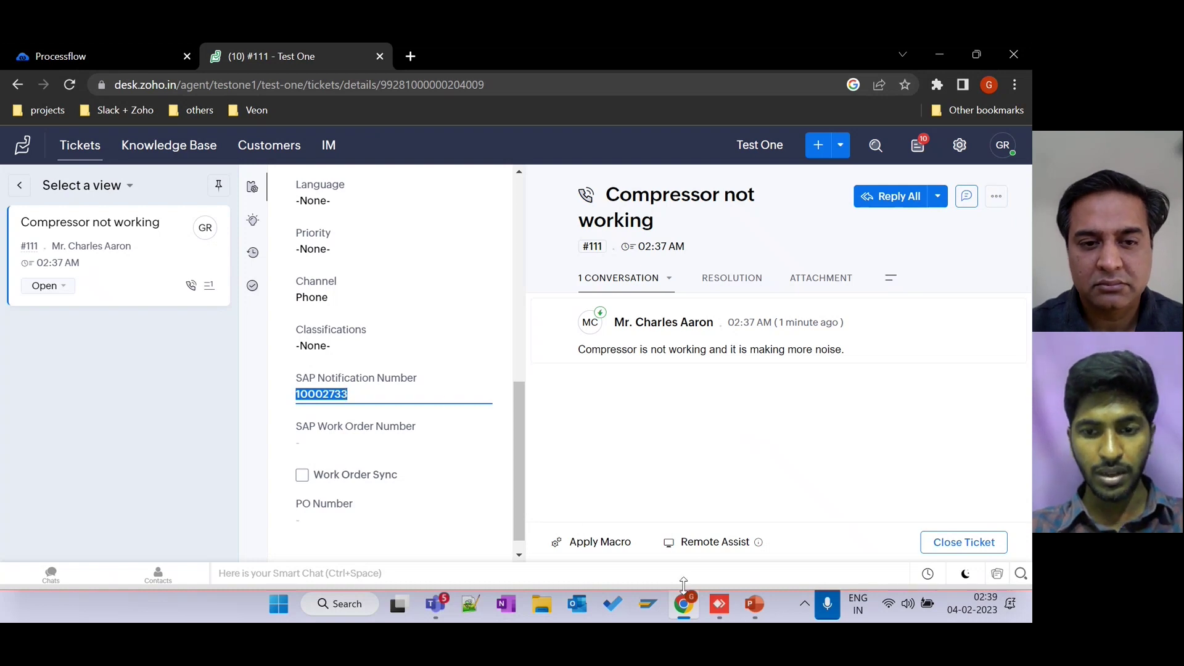
# Open PM notification 10002733 in the remote SAP session.
pyautogui.click(719, 603)
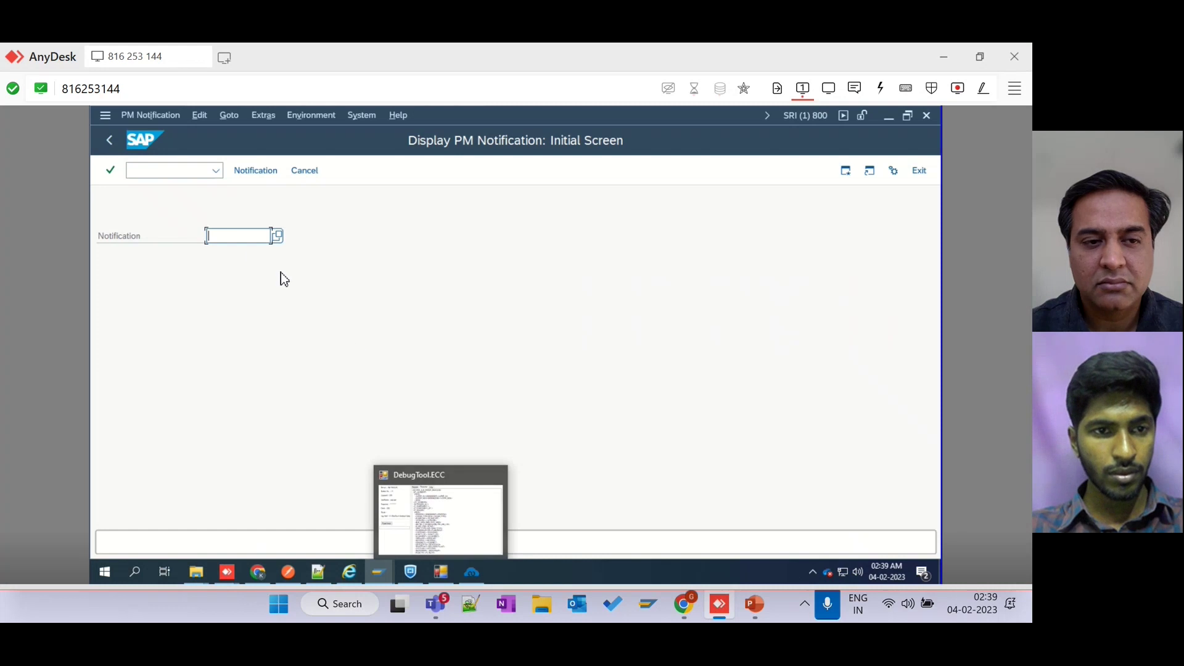
pyautogui.hotkey('ctrl', 'v')
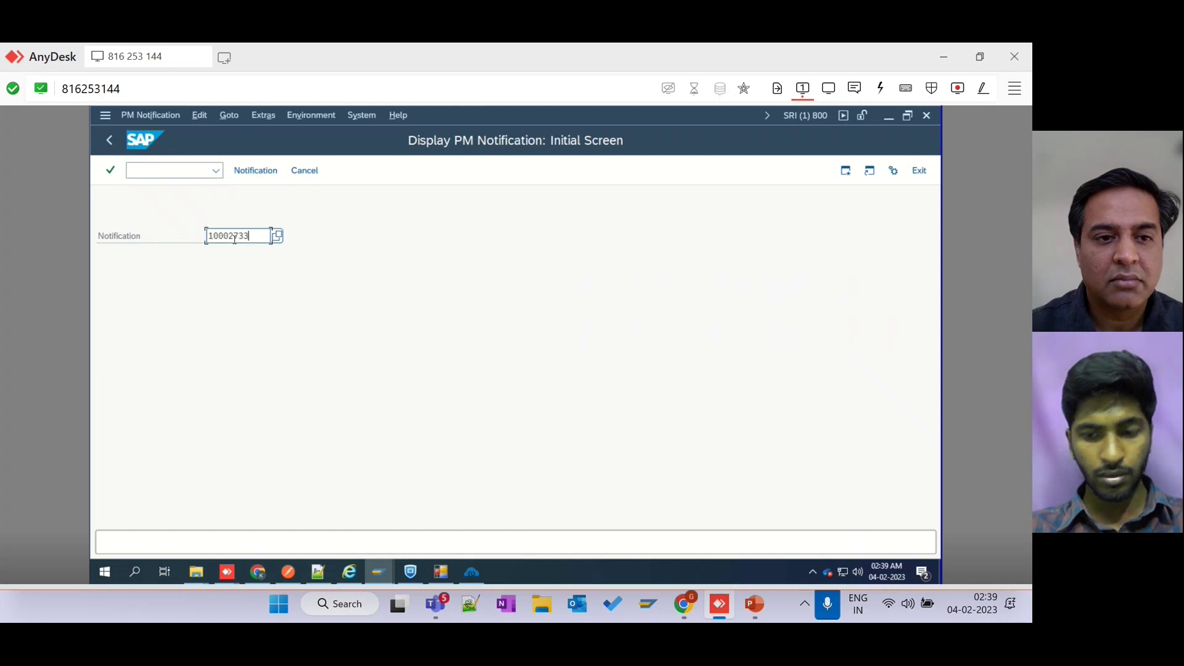
pyautogui.press('Return')
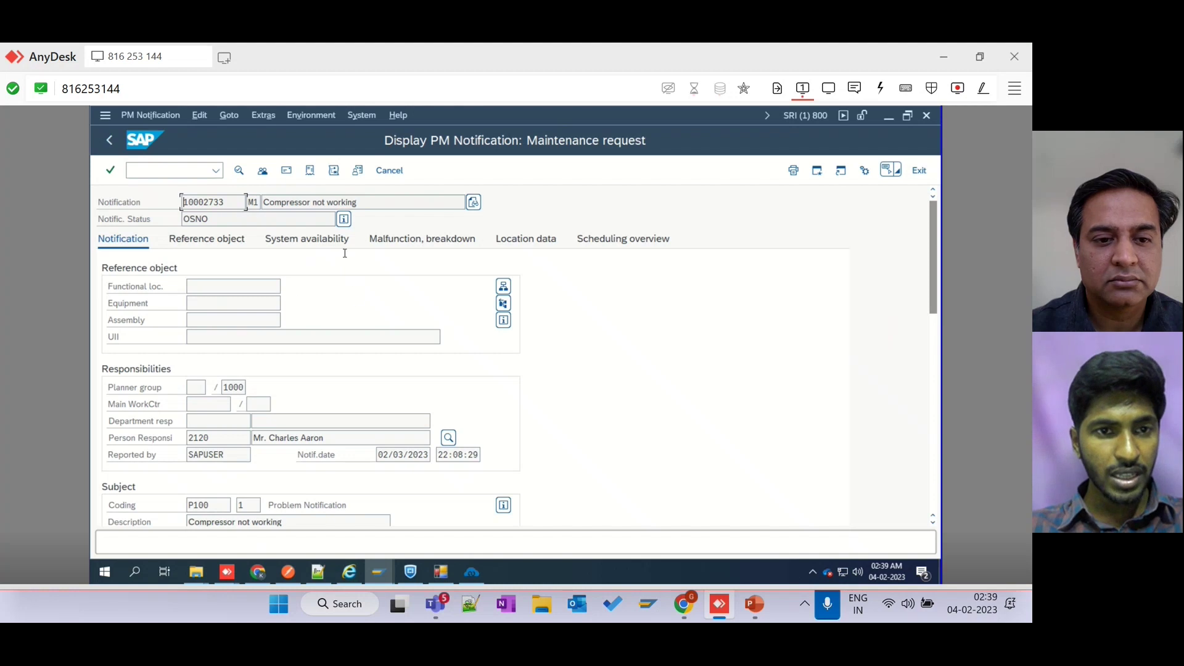
# Highlight the notification's Compressor not working description and the responsible person's name.
pyautogui.click(363, 201)
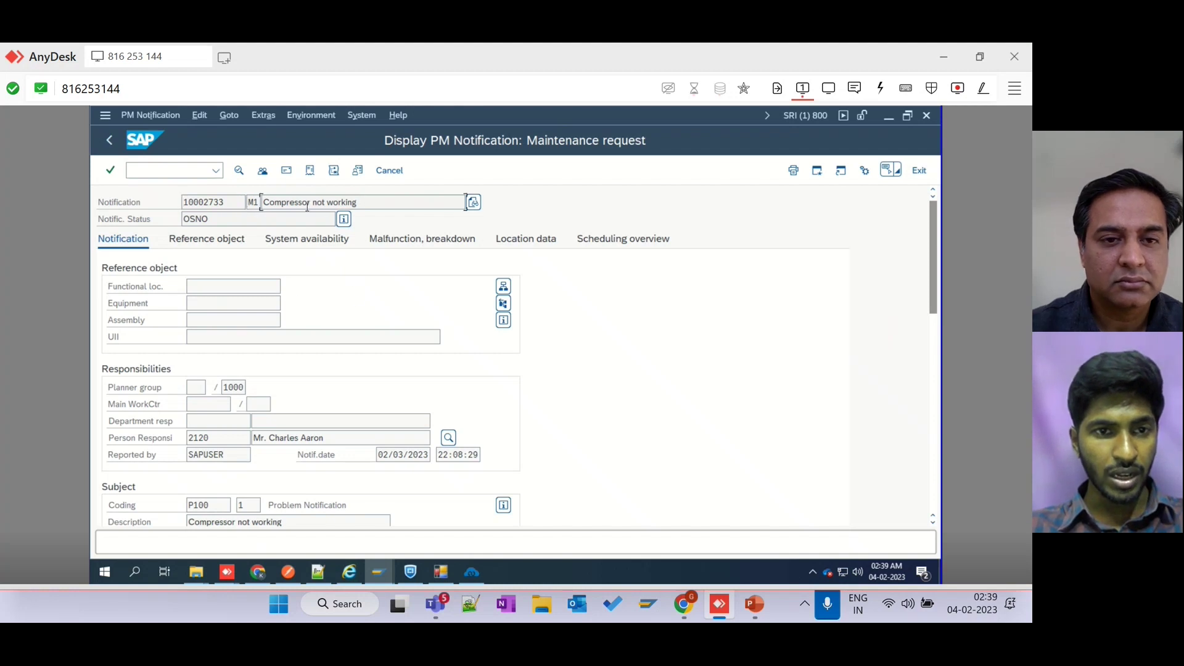
pyautogui.moveTo(357, 204); pyautogui.dragTo(261, 203)
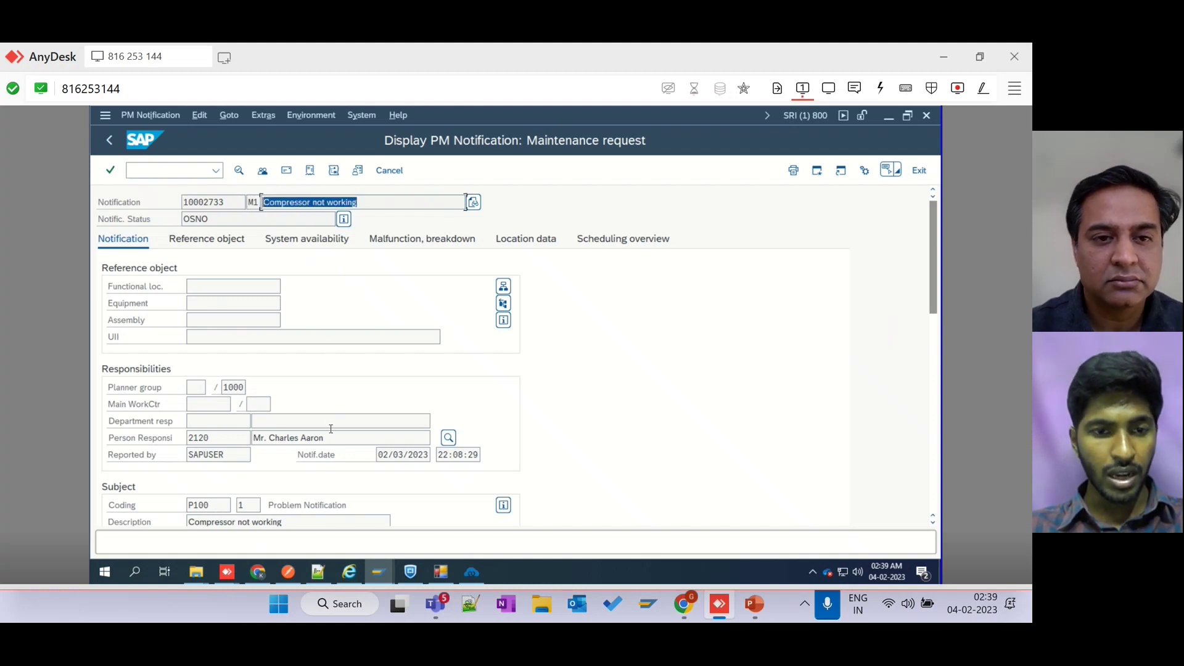
pyautogui.moveTo(431, 437); pyautogui.dragTo(252, 439)
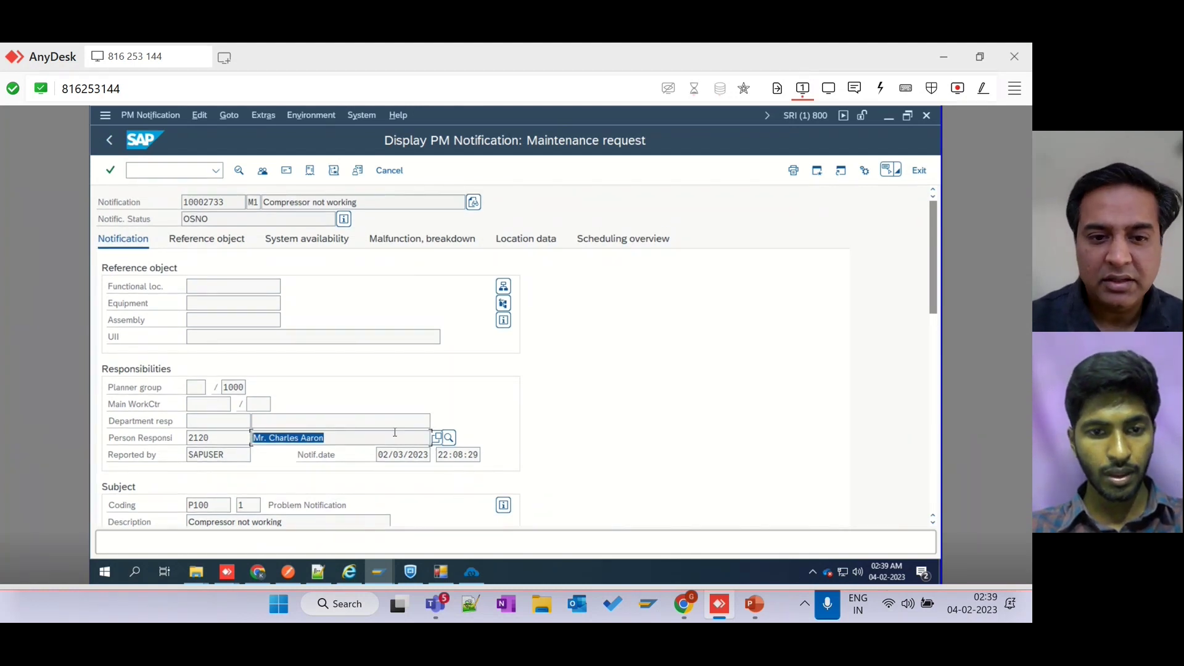
pyautogui.click(395, 432)
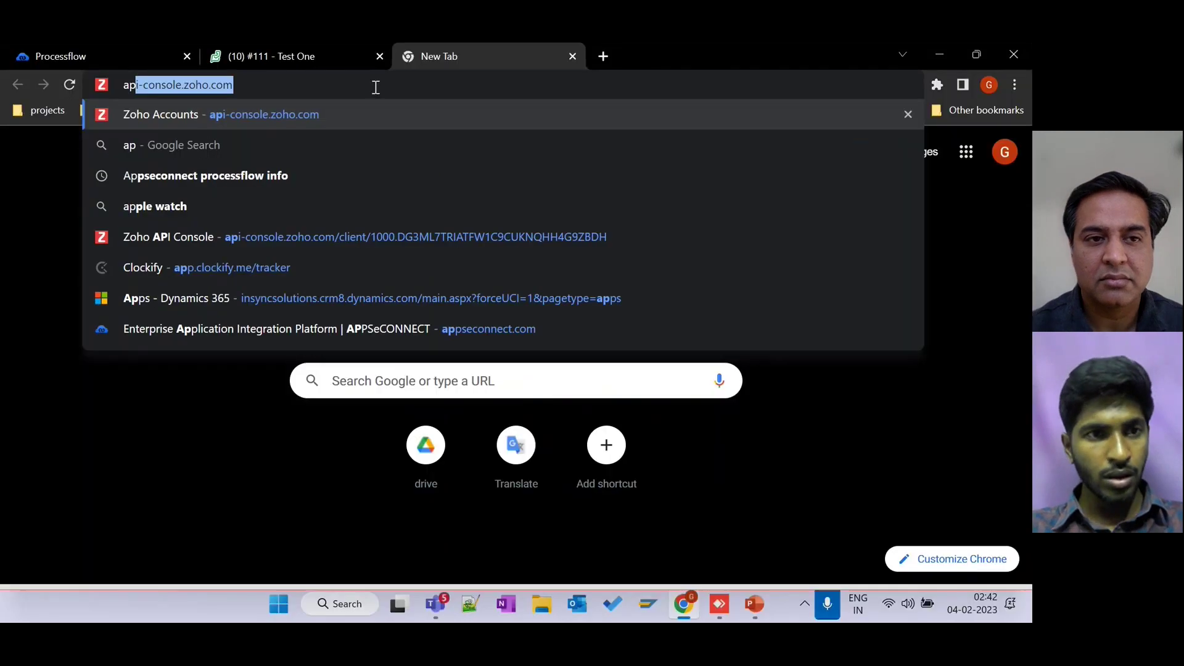
# Sign in to Zoho API Console at api-console.zoho.com with the saved account.
pyautogui.write('i')
pyautogui.press('Return')
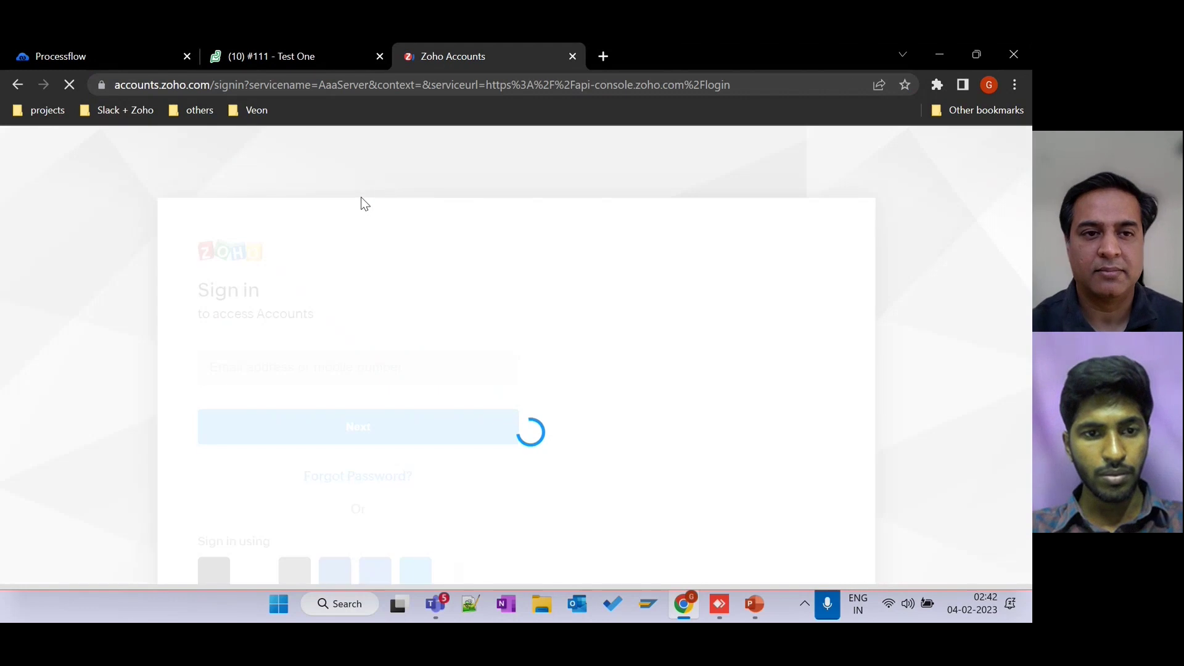
pyautogui.write('ganesh')
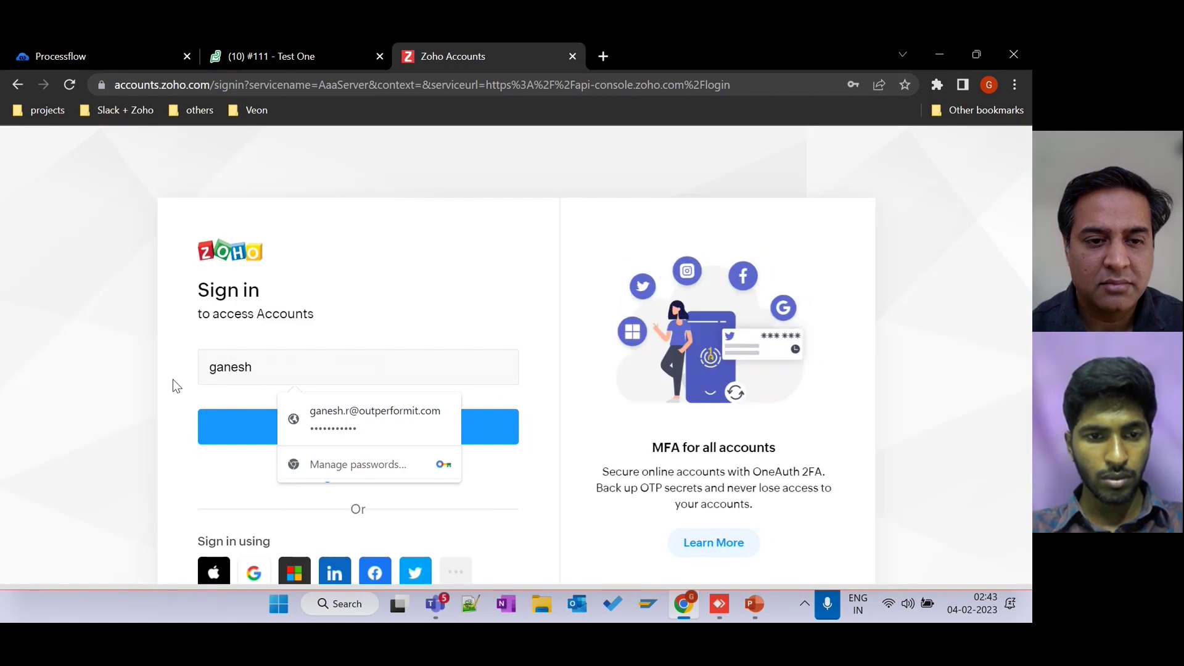
pyautogui.write('ku')
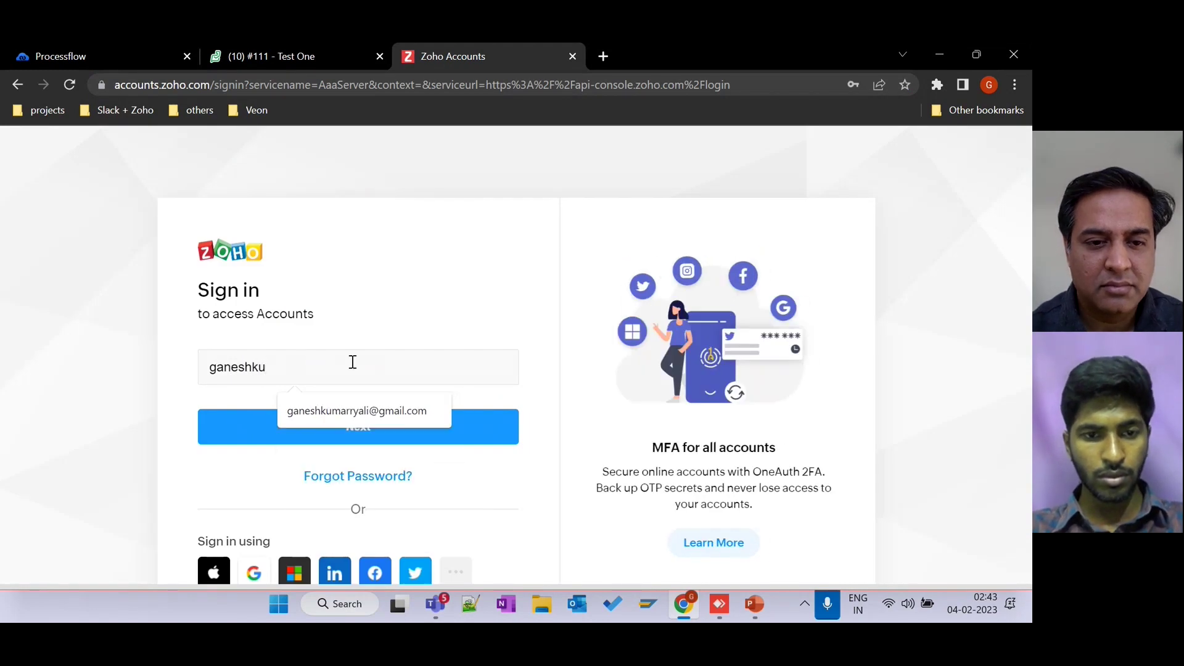
pyautogui.click(362, 400)
pyautogui.click(368, 432)
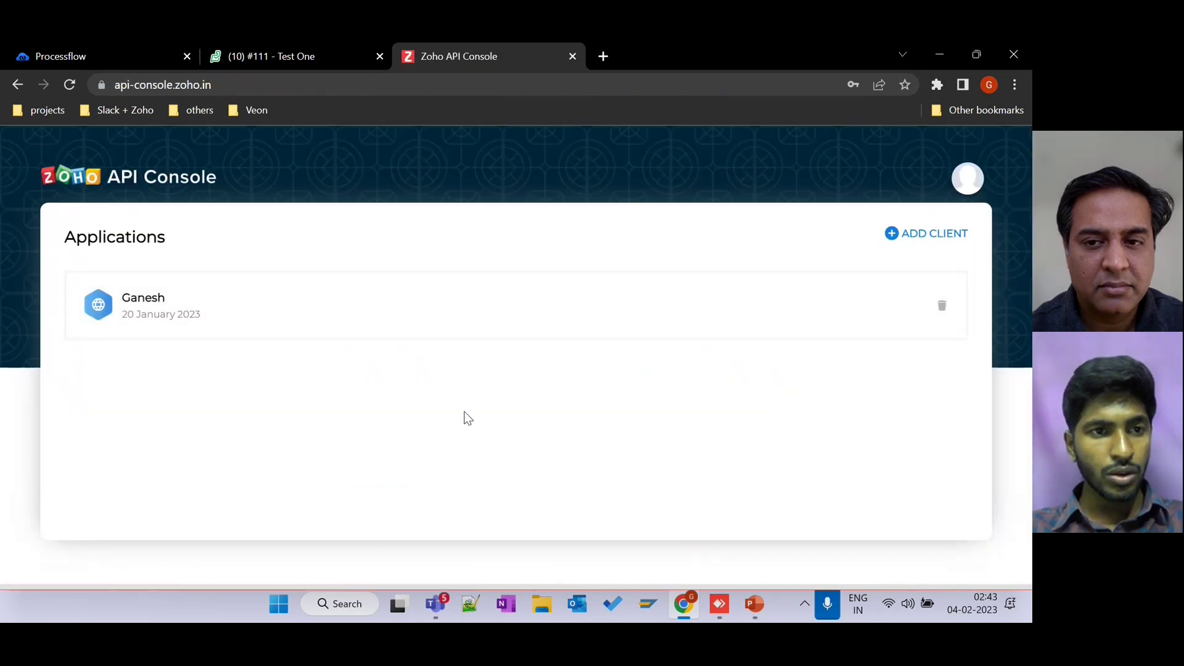
# View the registered client's Client Secret and Client Details, then return to Applications.
pyautogui.click(155, 293)
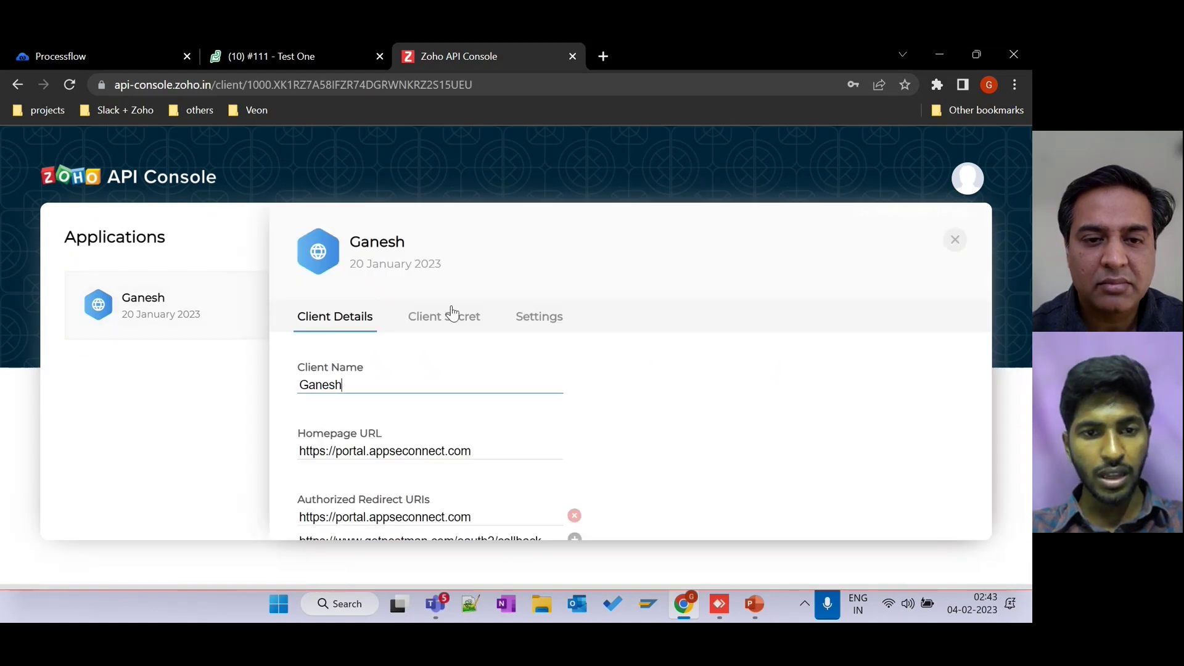
pyautogui.click(448, 323)
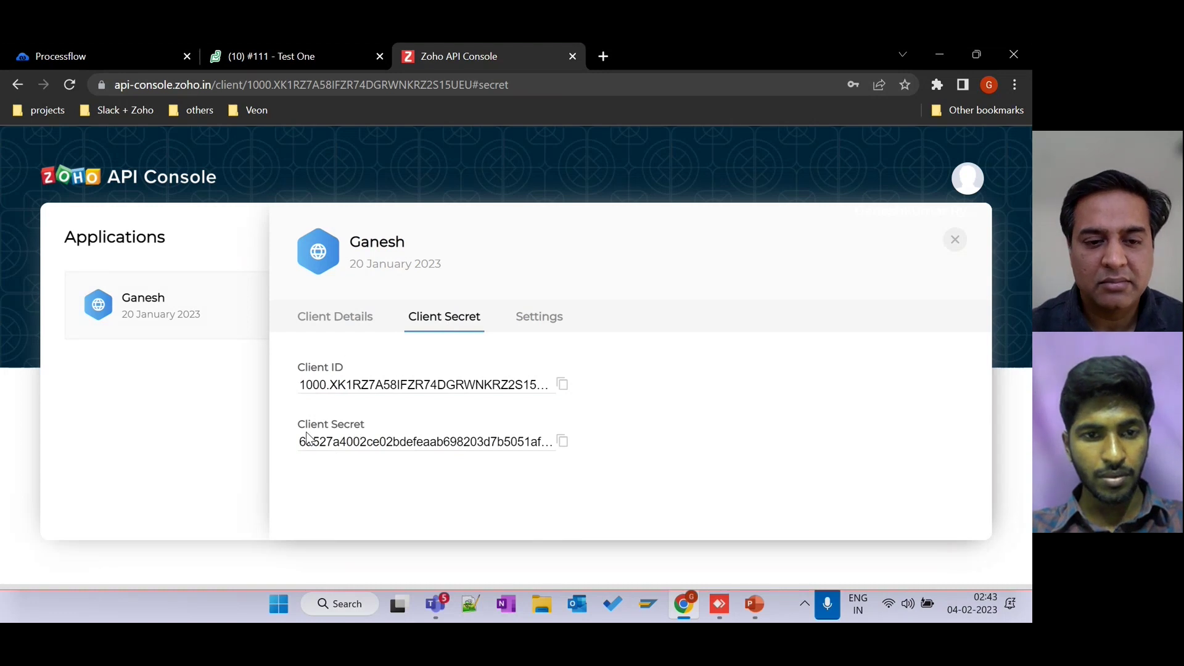
pyautogui.click(347, 329)
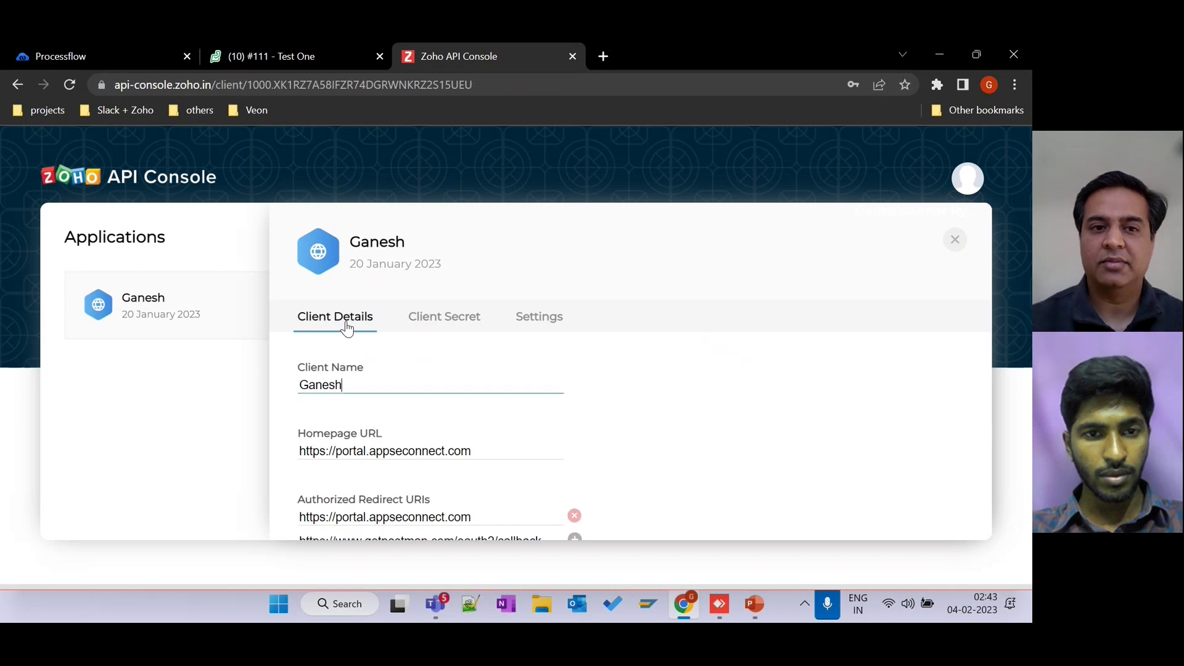
pyautogui.click(463, 324)
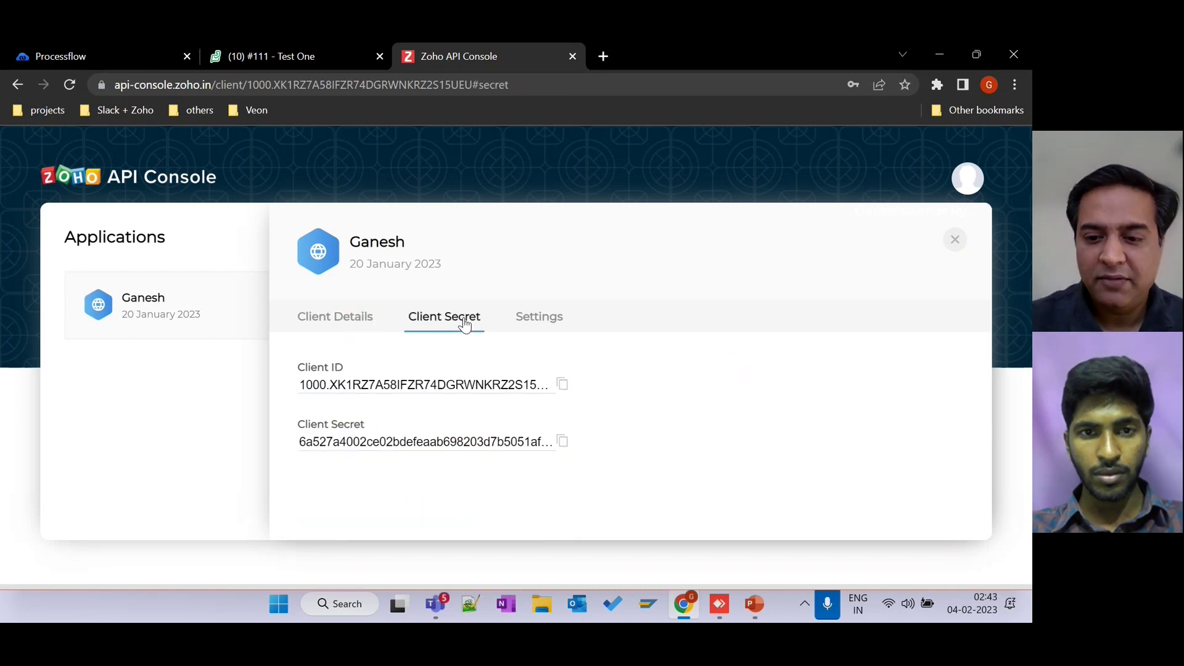
pyautogui.click(955, 241)
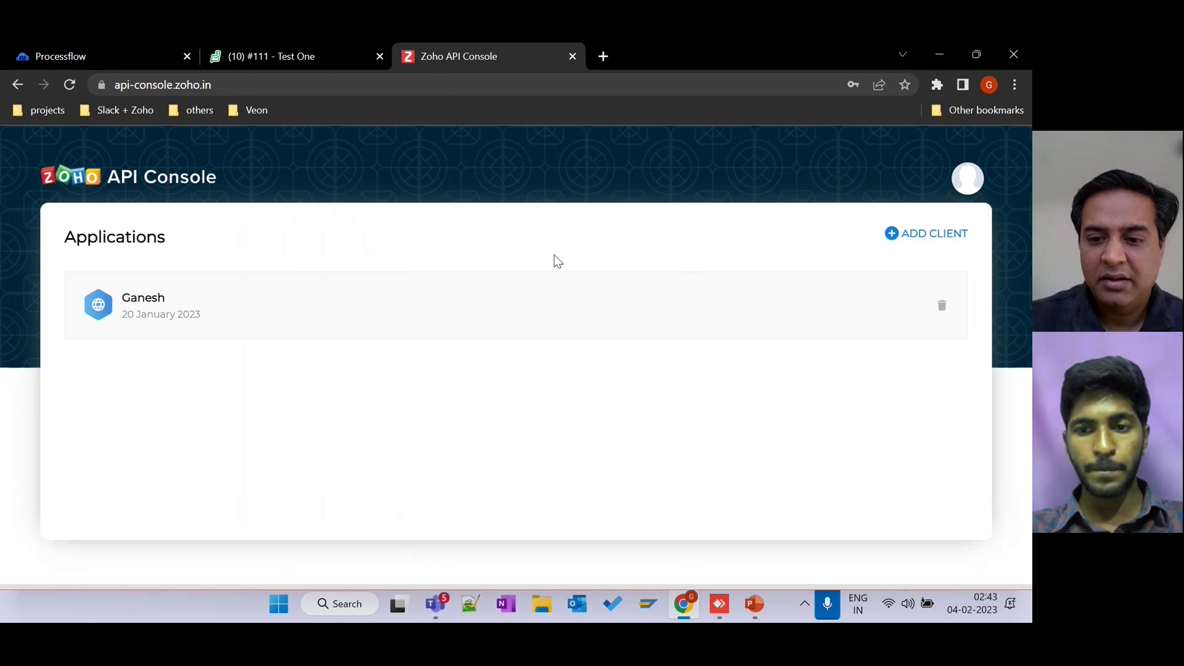